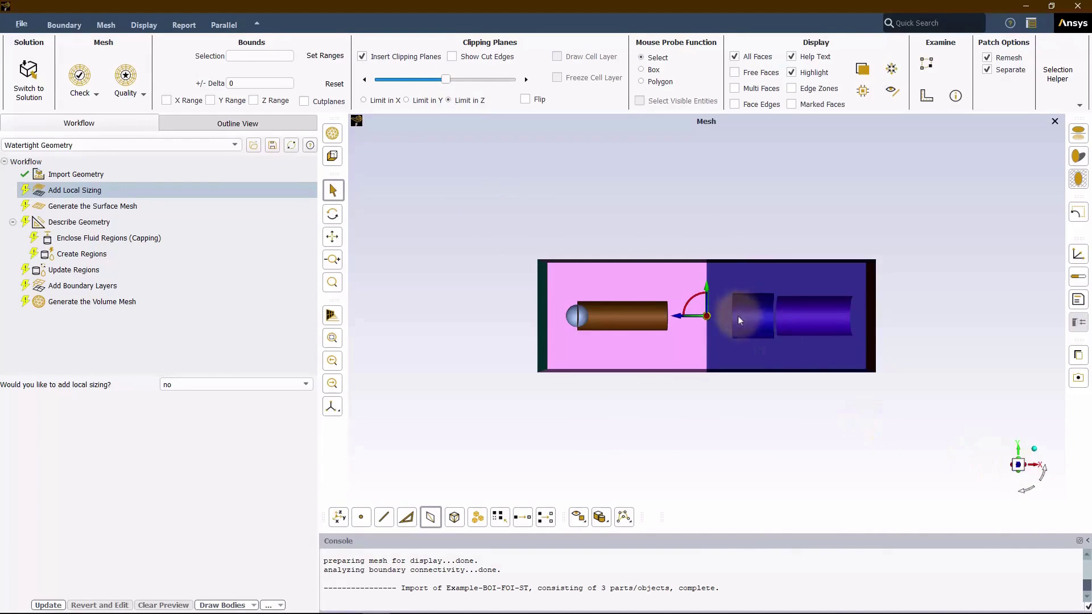
Enable local sizing and add a Body Size control with a 2 mm target mesh size on the solid1 body
scroll(738, 315, up, 3)
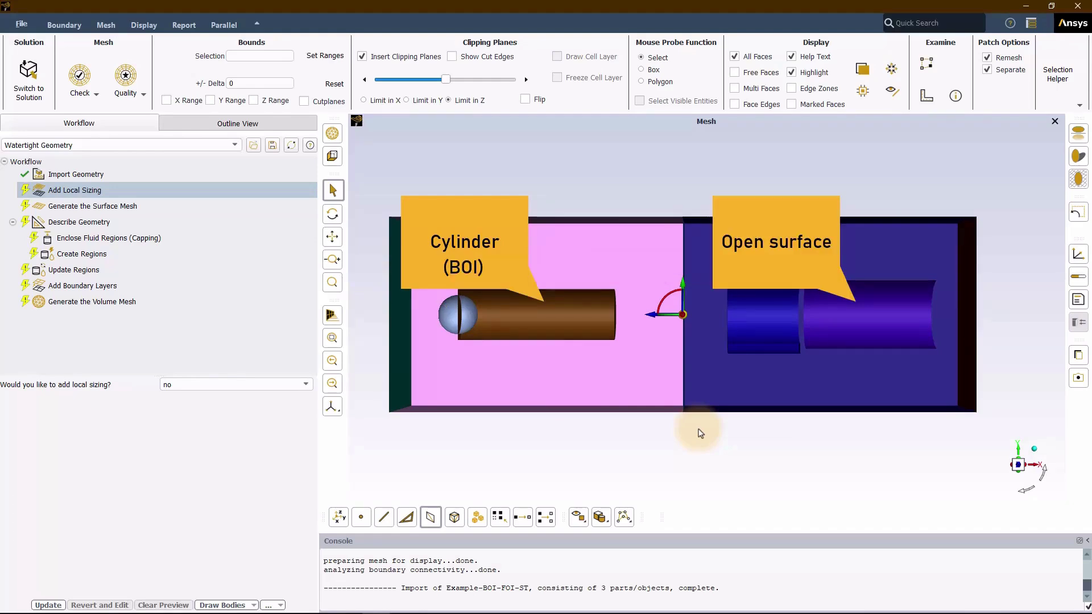
click(195, 384)
click(188, 399)
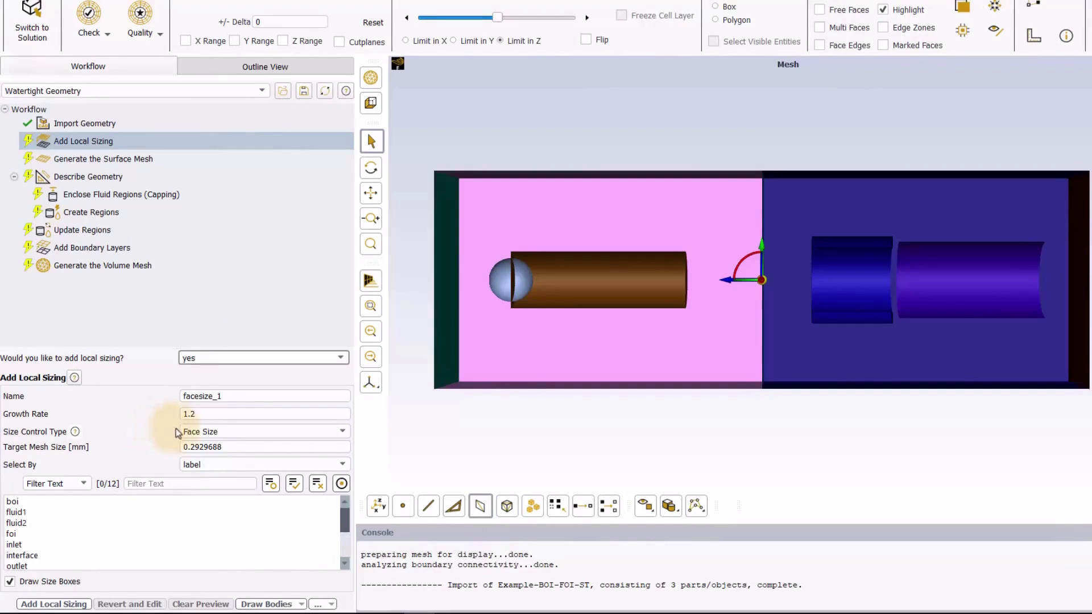
click(208, 432)
click(203, 455)
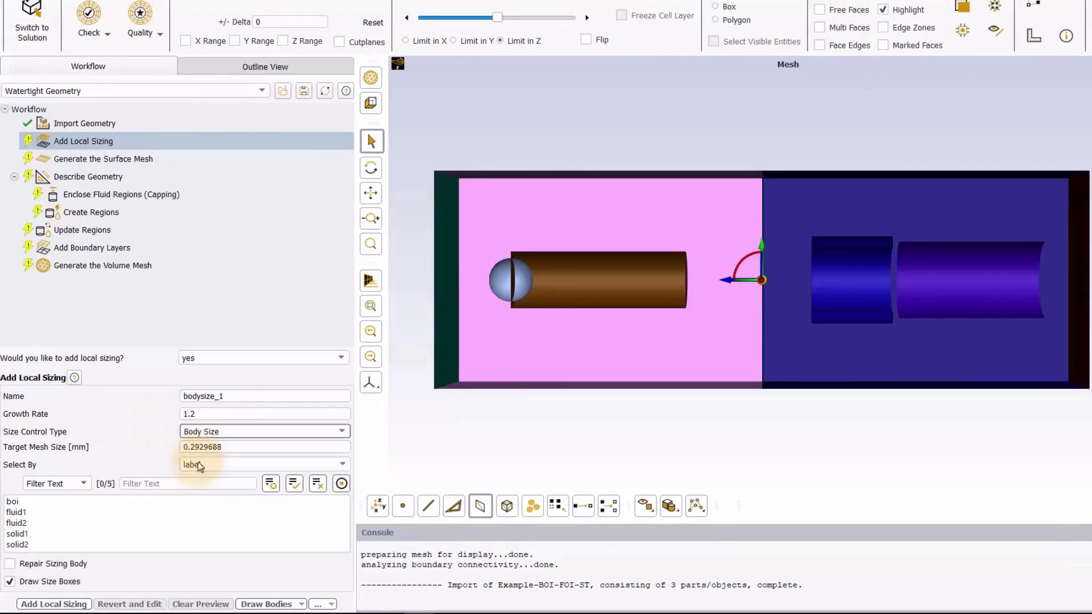
drag(227, 447, 167, 446)
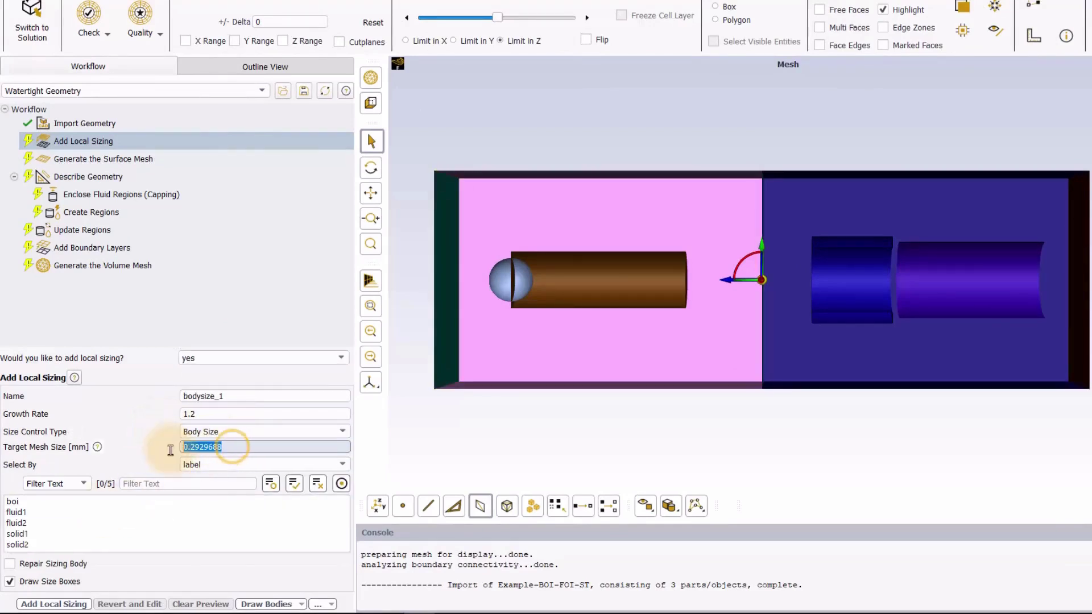
text(2)
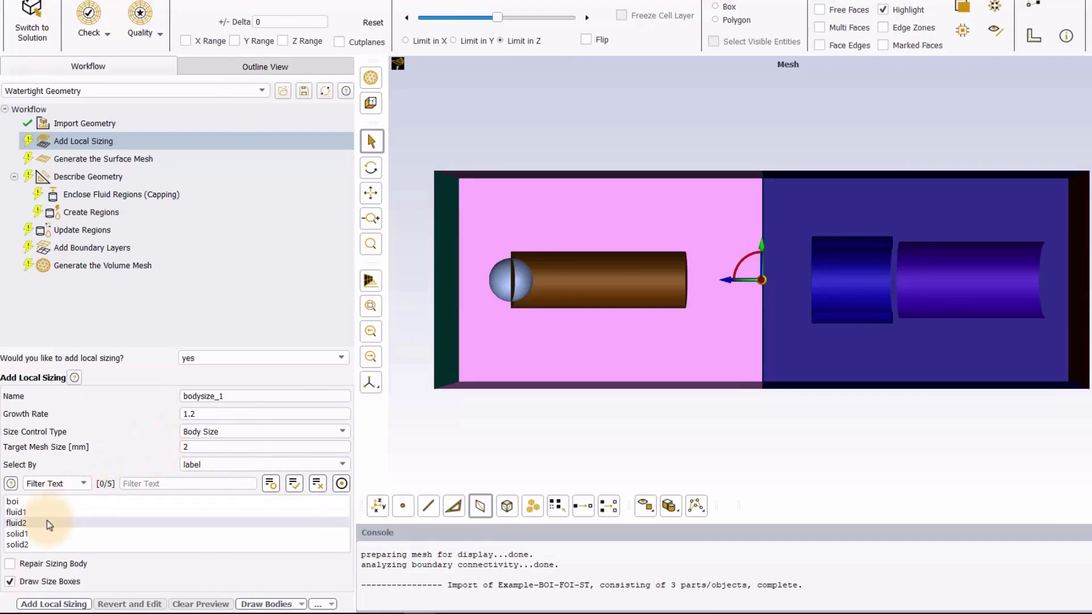
click(34, 533)
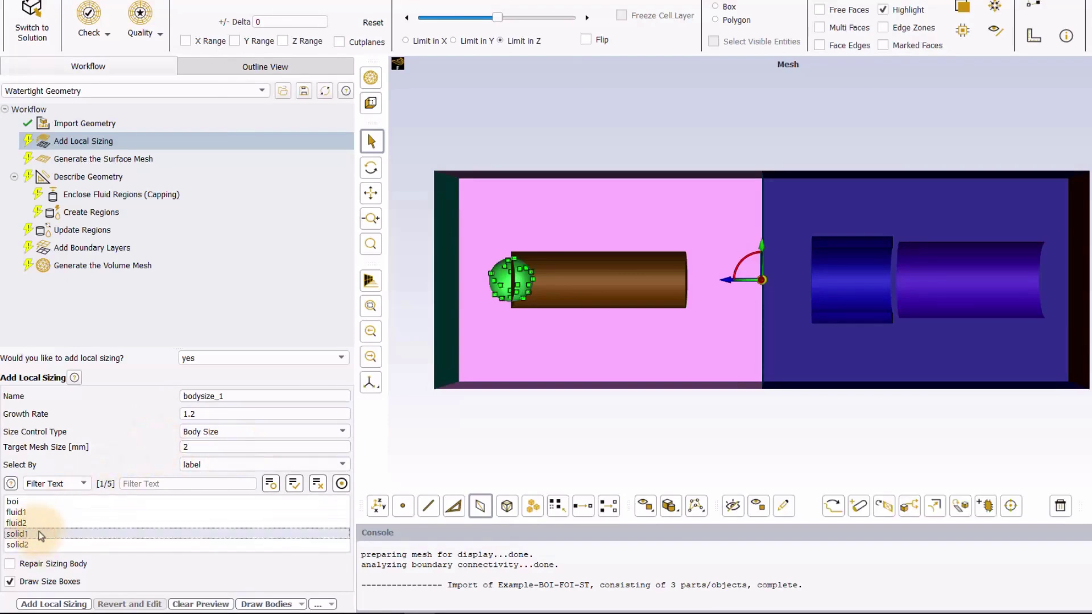
click(54, 604)
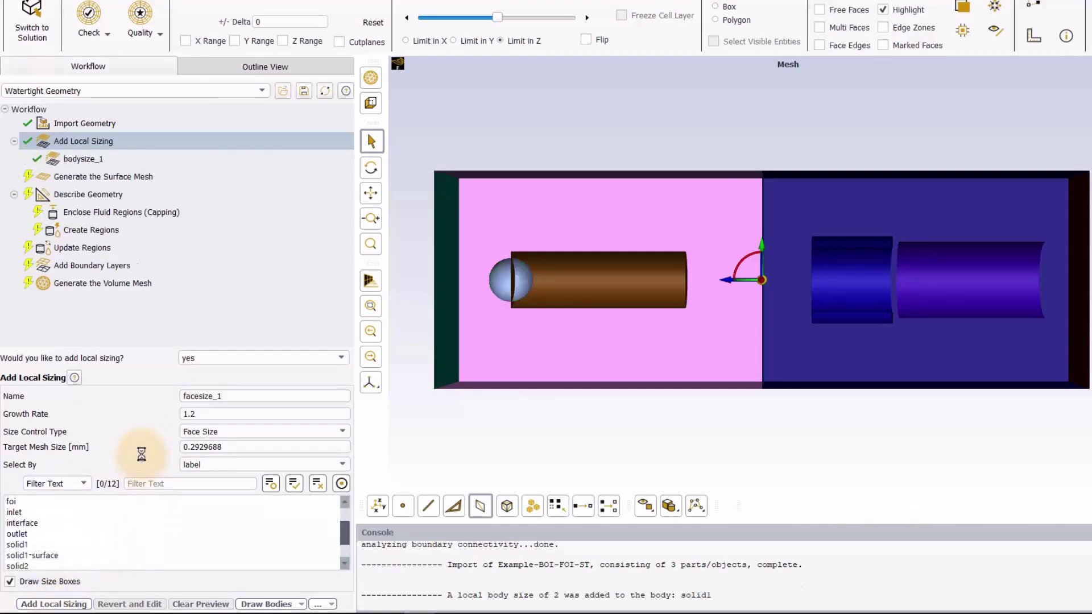
Add a Body Of Influence sizing with a 1 mm target mesh size on the boi body
click(188, 433)
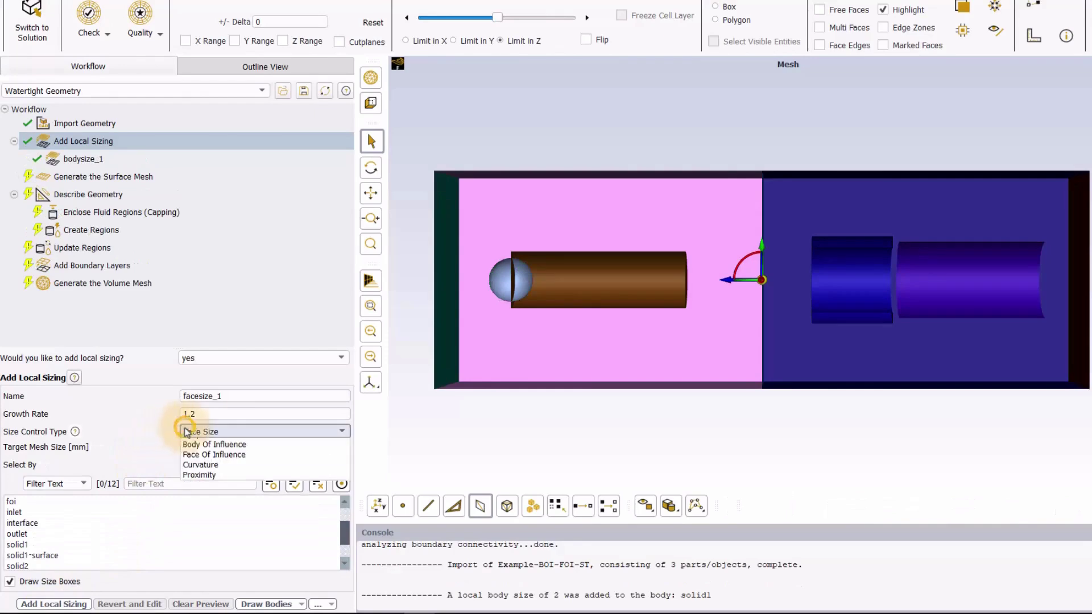
click(207, 464)
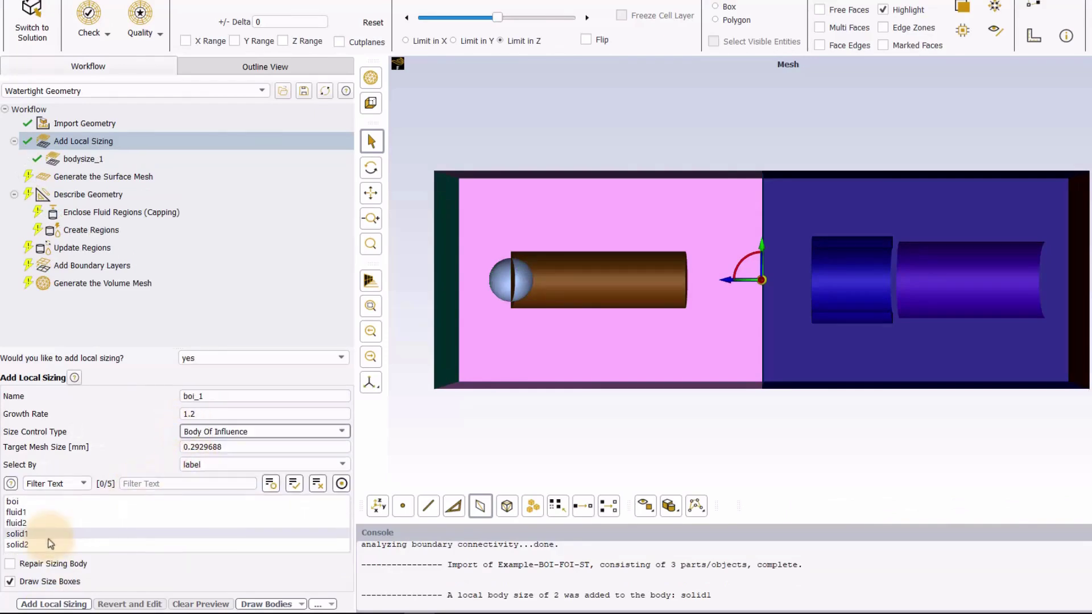
double_click(202, 447)
text(1)
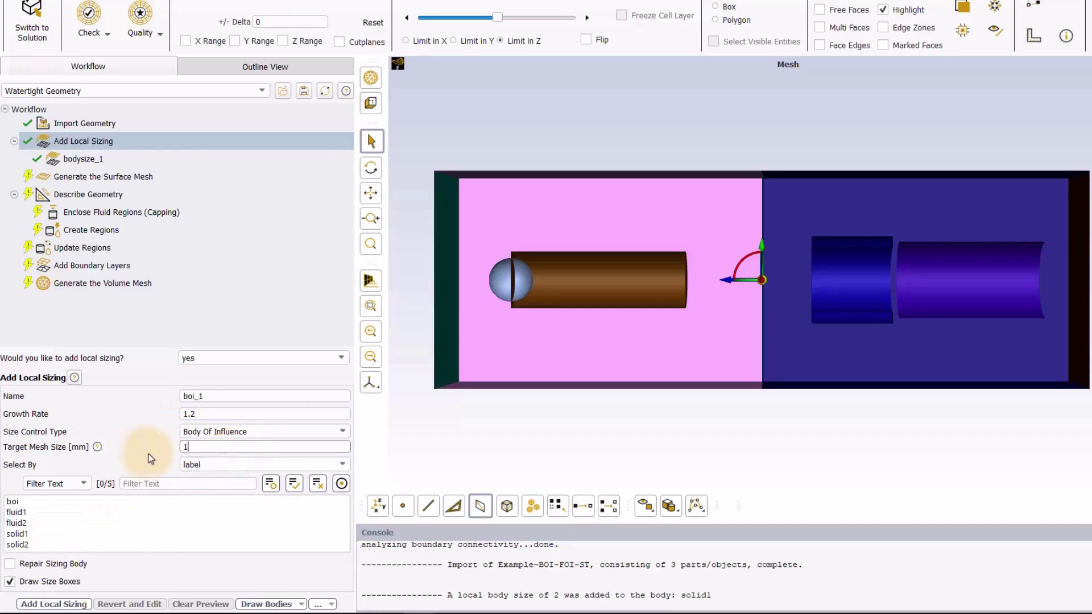
click(159, 447)
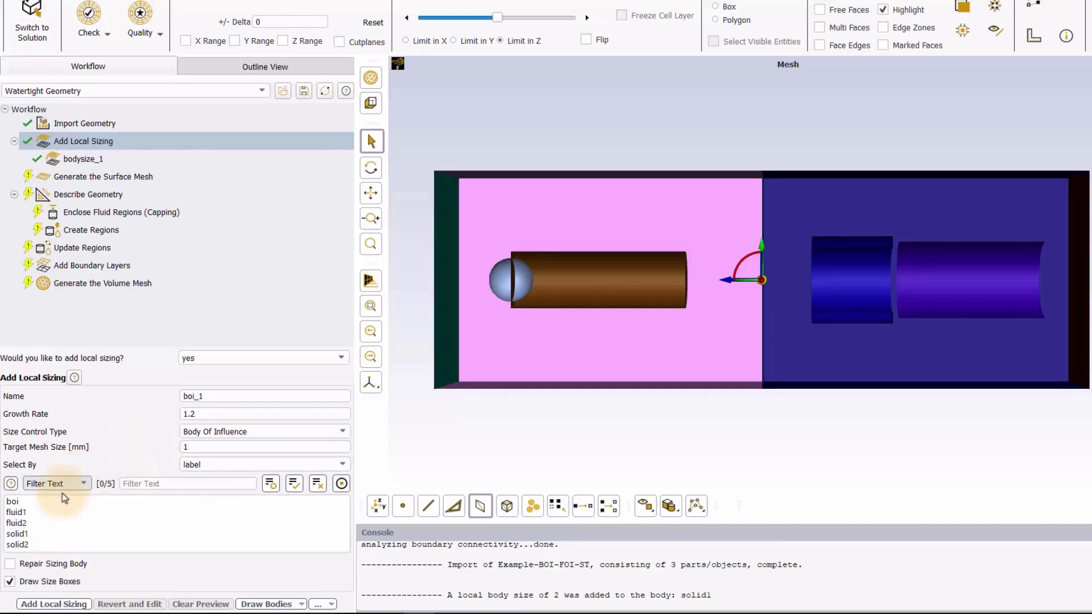
click(36, 508)
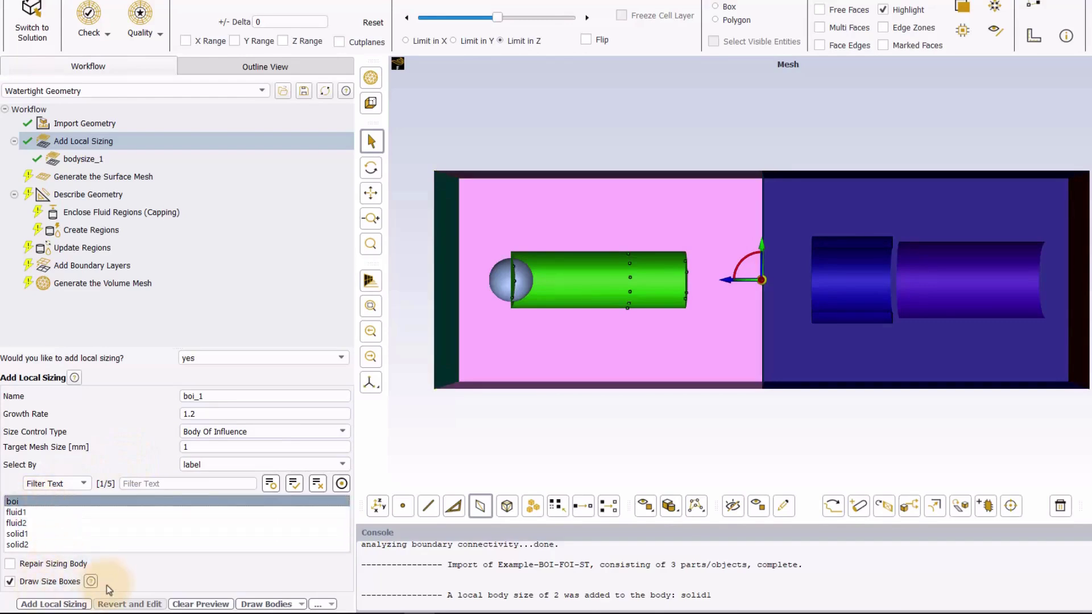
click(72, 604)
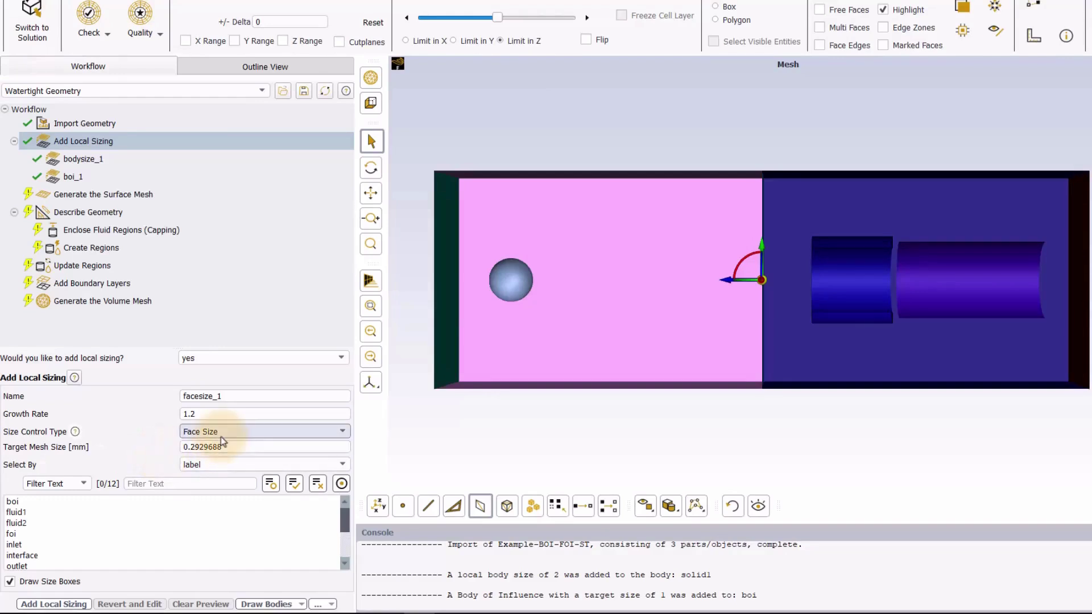
Add a Face Size control with a 2 mm target mesh size on the solid2-surface label
drag(222, 443, 142, 448)
text(2)
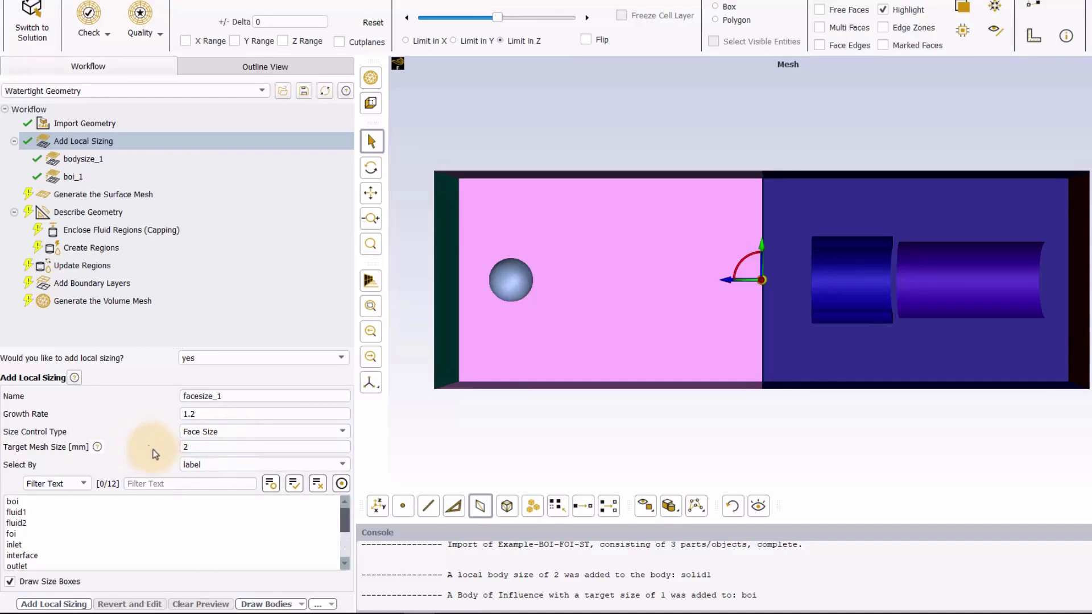
scroll(67, 543, down, 3)
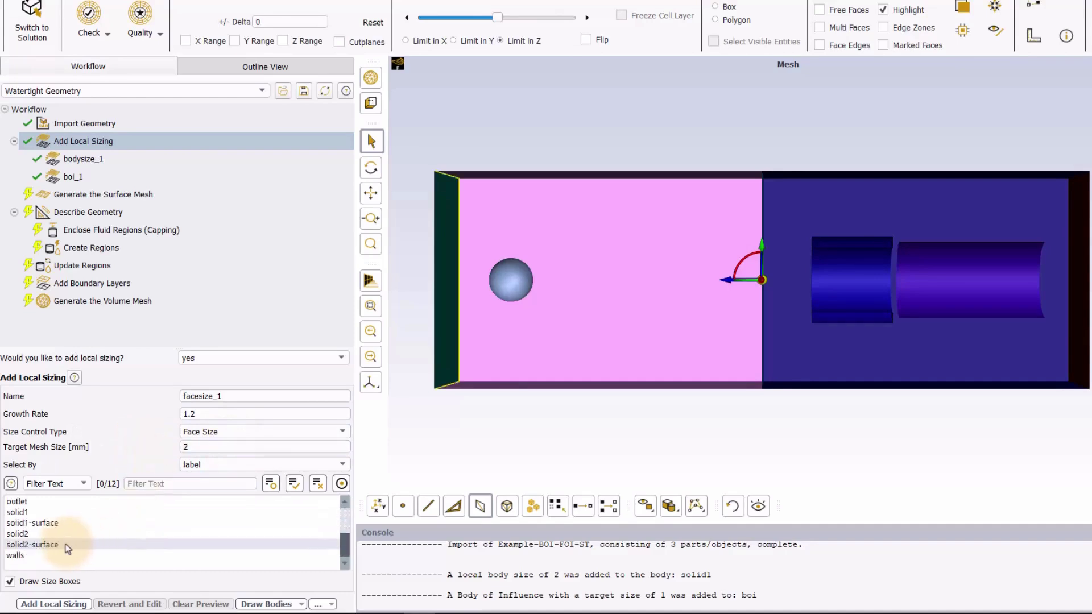
click(57, 545)
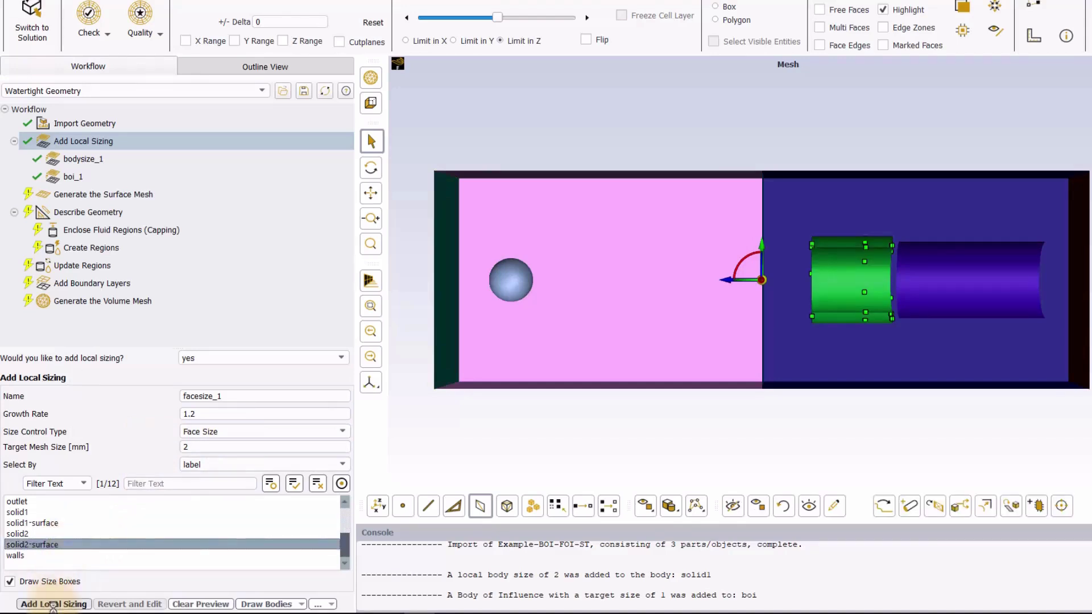
click(54, 604)
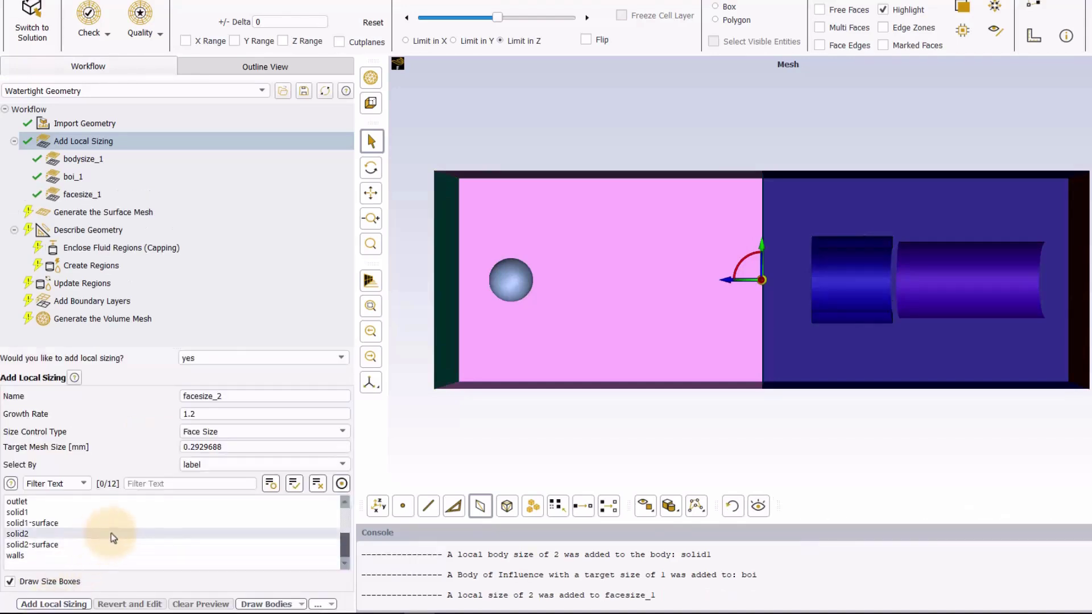
Add a Face Of Influence sizing with a 1 mm target mesh size on the foi label
click(219, 432)
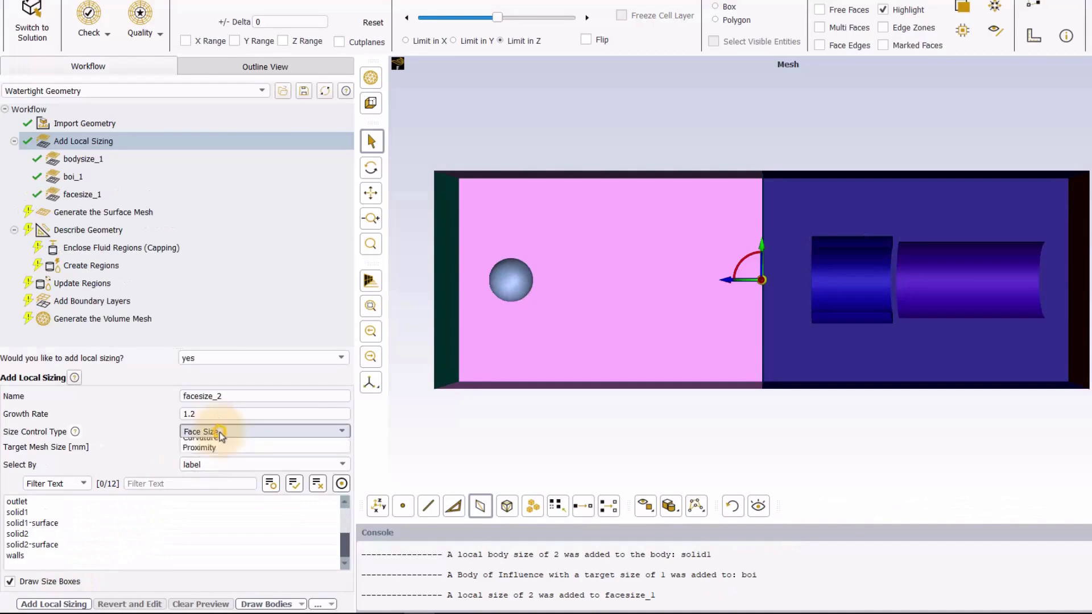
click(220, 475)
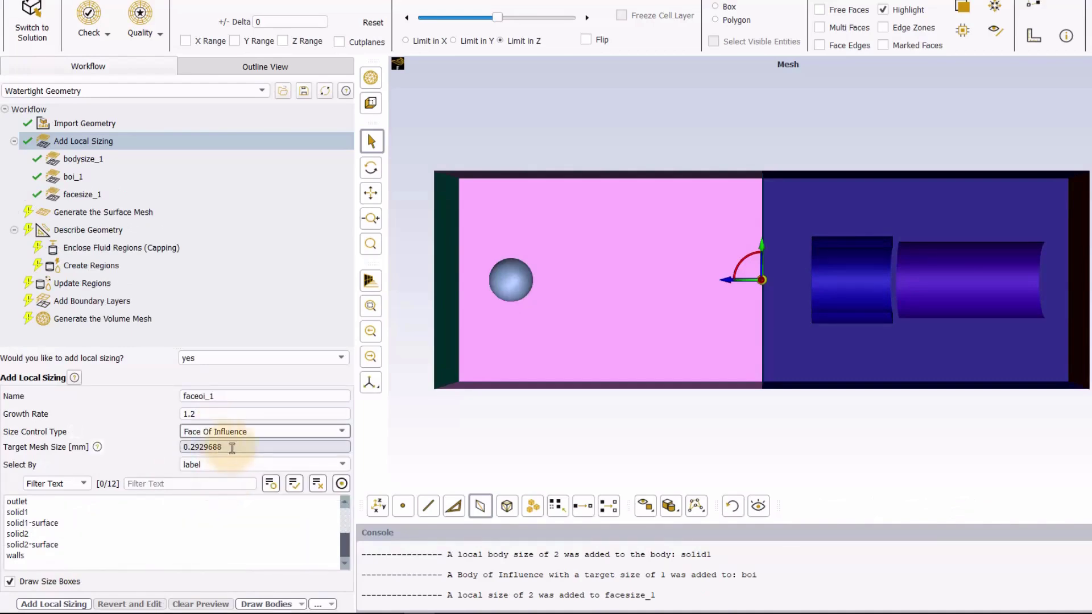
text(1)
scroll(50, 533, up, 2)
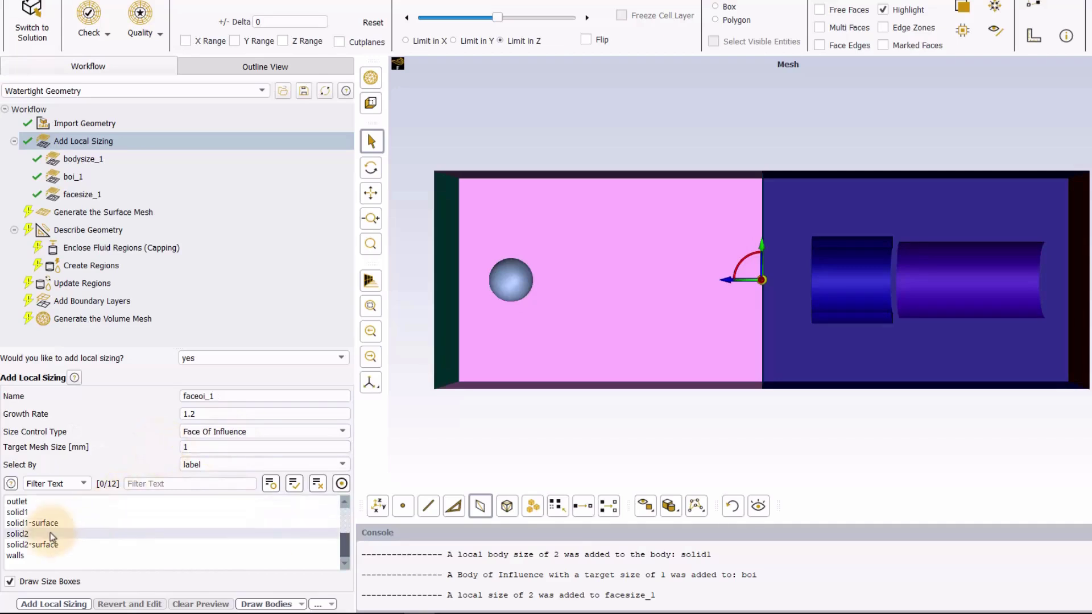
click(23, 533)
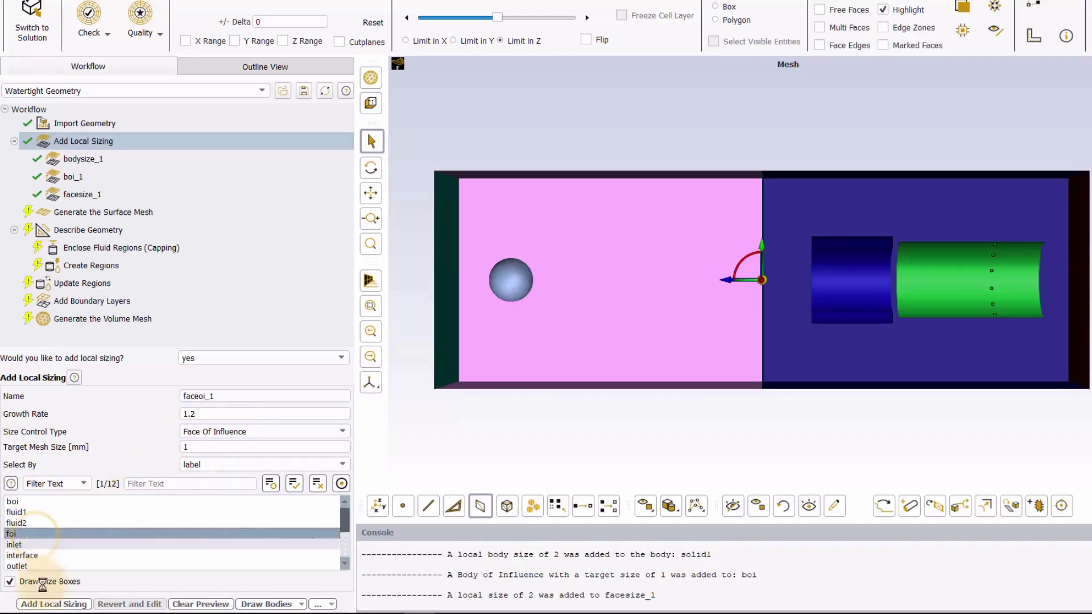
click(47, 605)
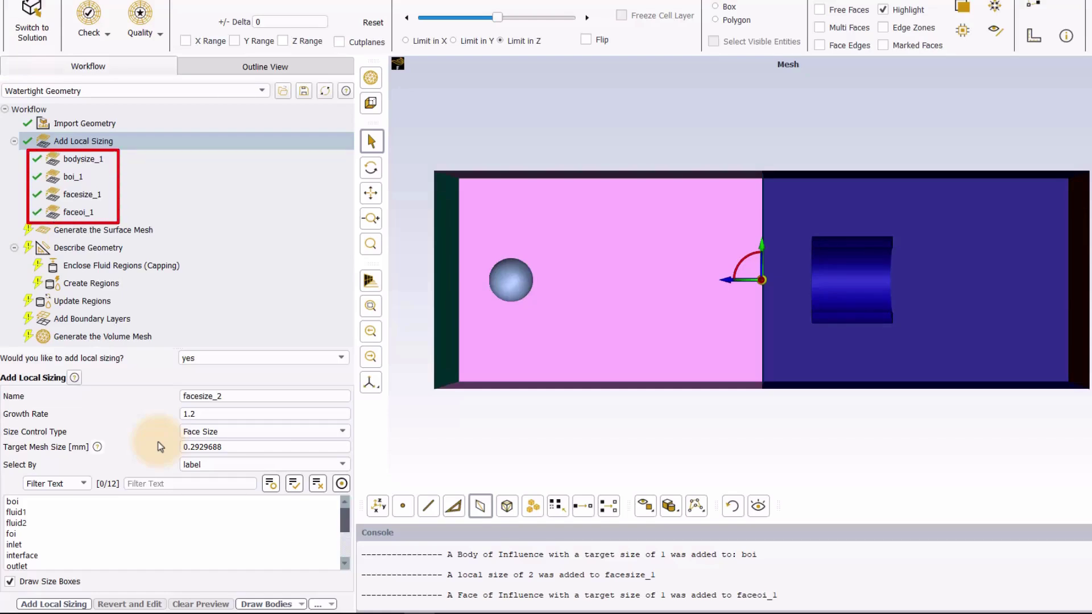
Generate the surface mesh with a minimum size of 1 mm
click(171, 231)
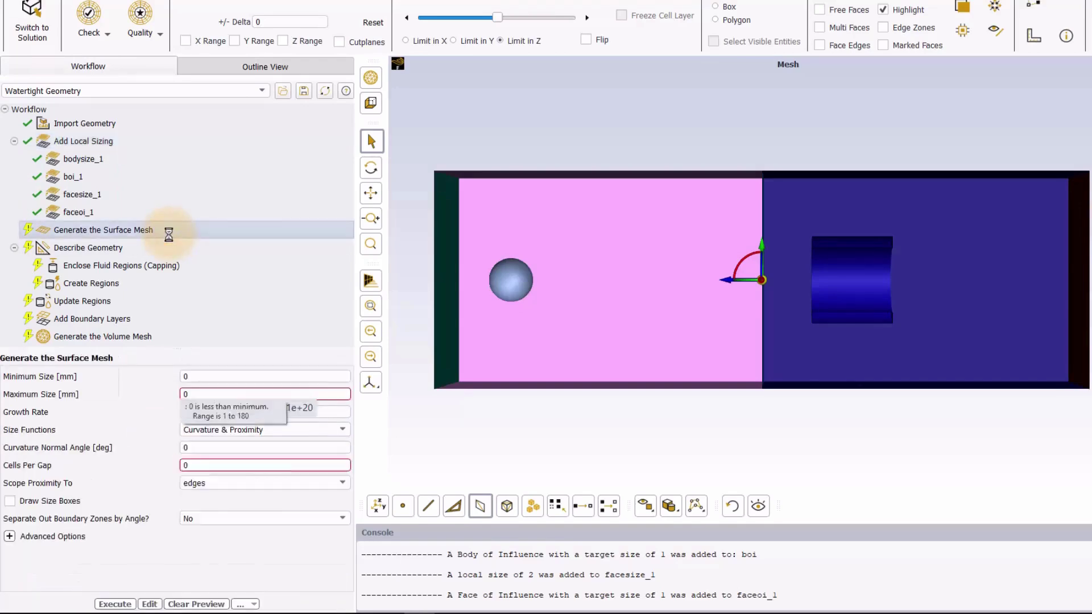
double_click(205, 377)
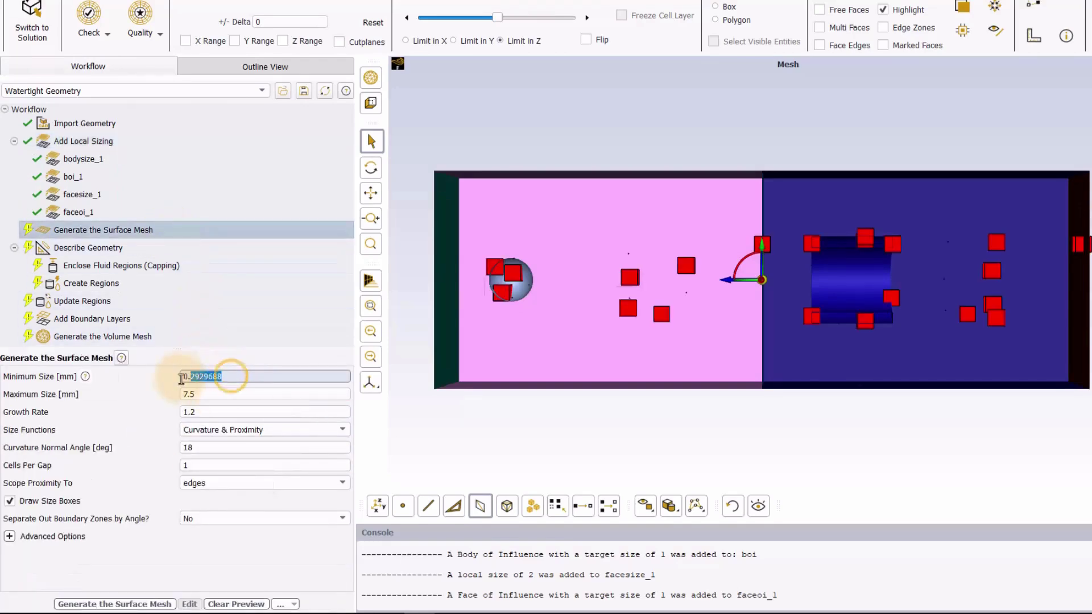
text(1)
key(Return)
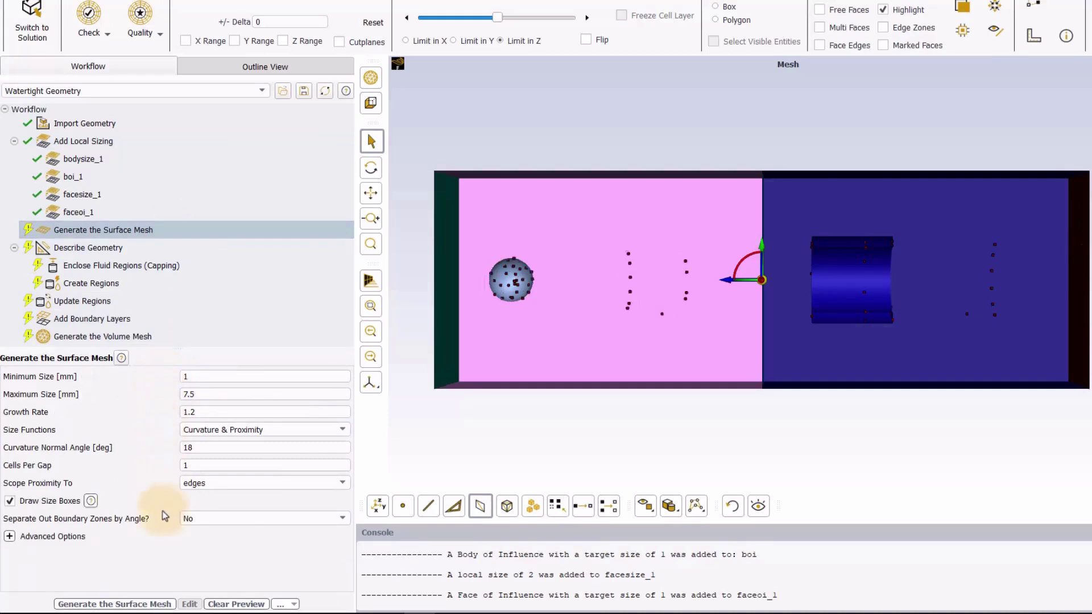
click(147, 603)
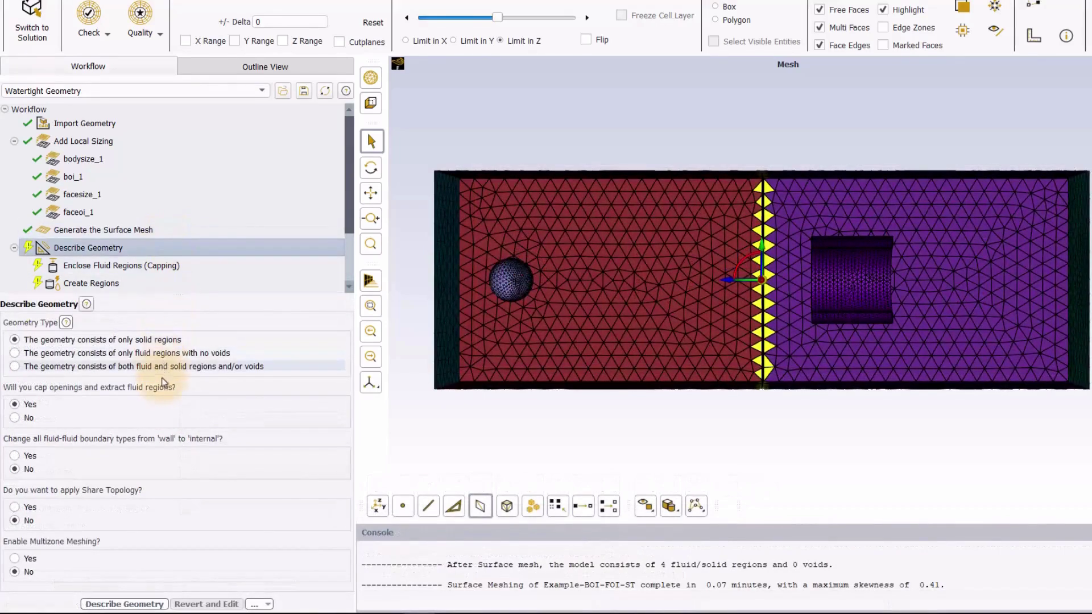
Describe the geometry as both fluid and solid regions and/or voids, with fluid-fluid boundary types changed from wall to internal
click(15, 366)
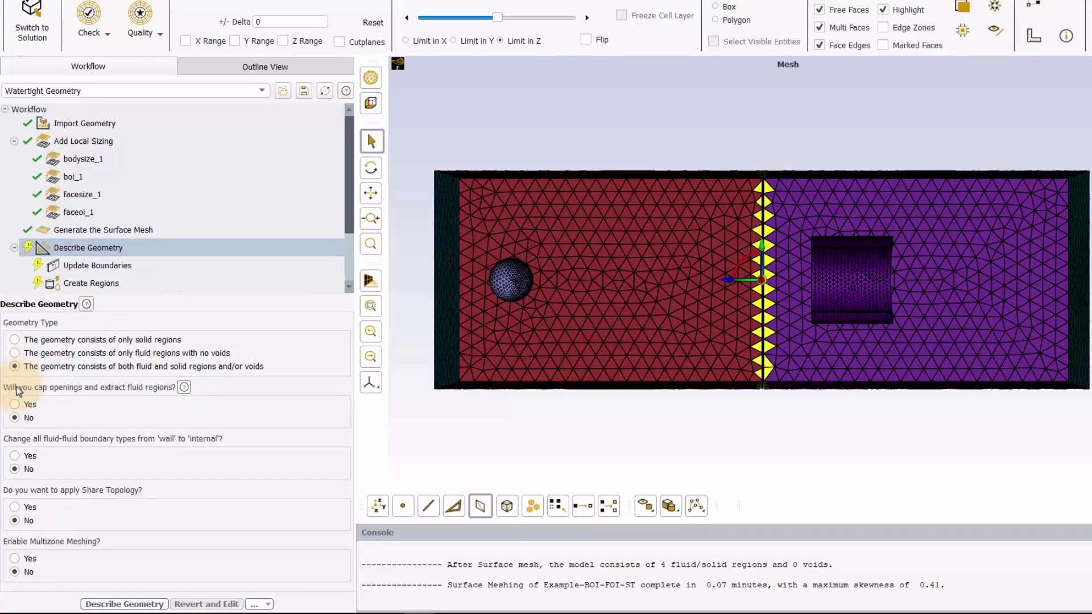
click(15, 455)
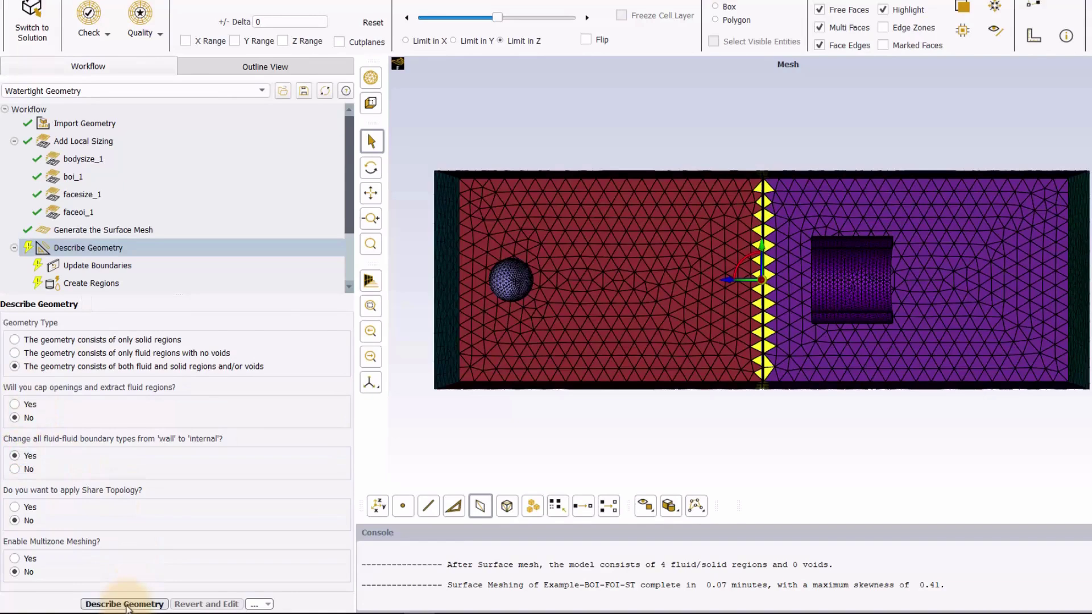
click(126, 604)
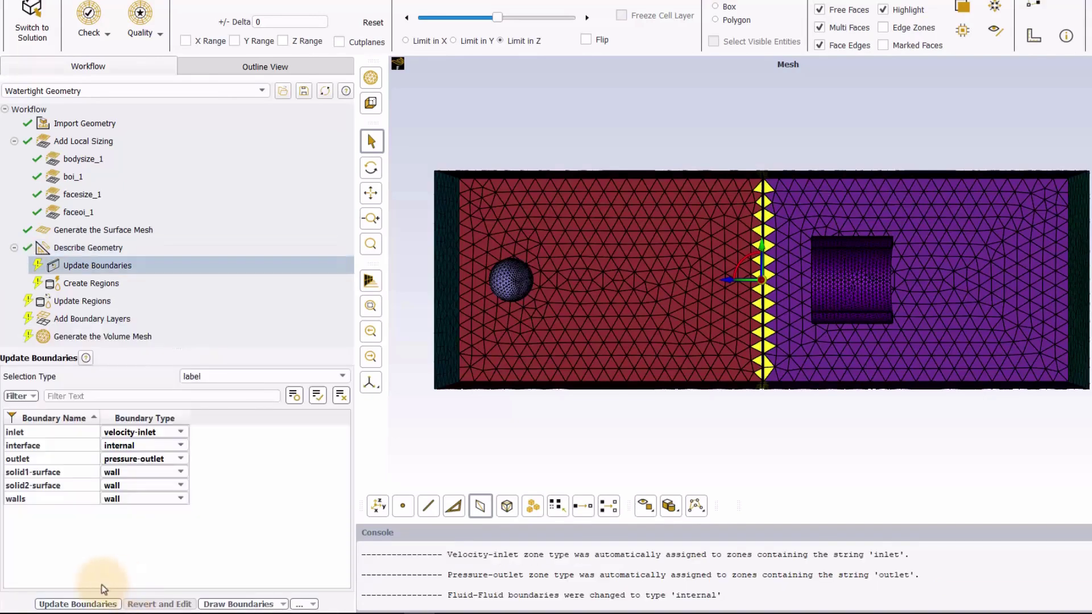
Update the boundaries with their assigned types and create the regions
click(90, 598)
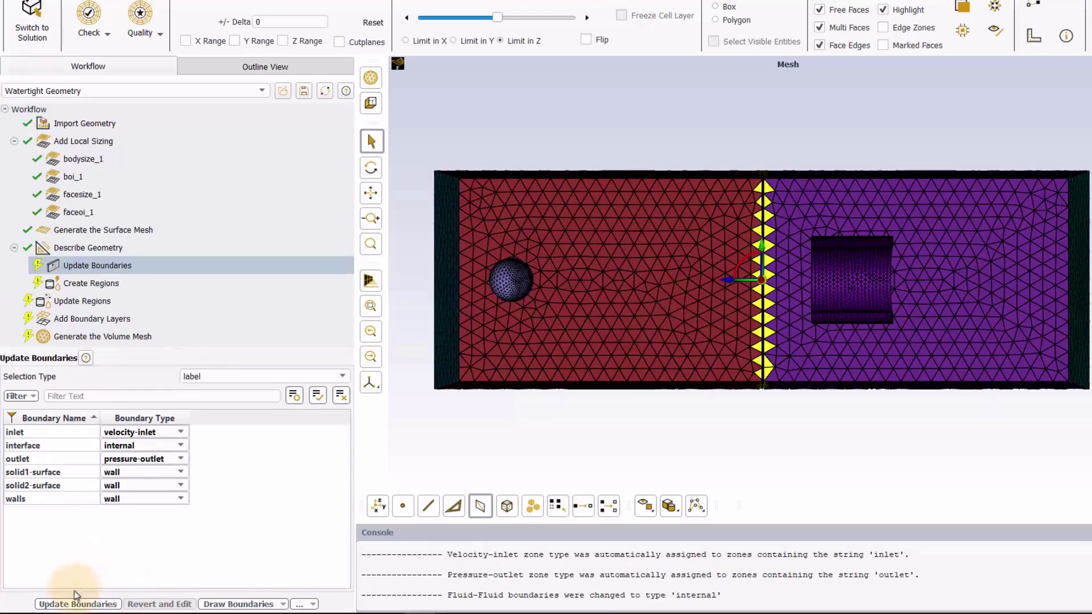
click(76, 597)
click(91, 602)
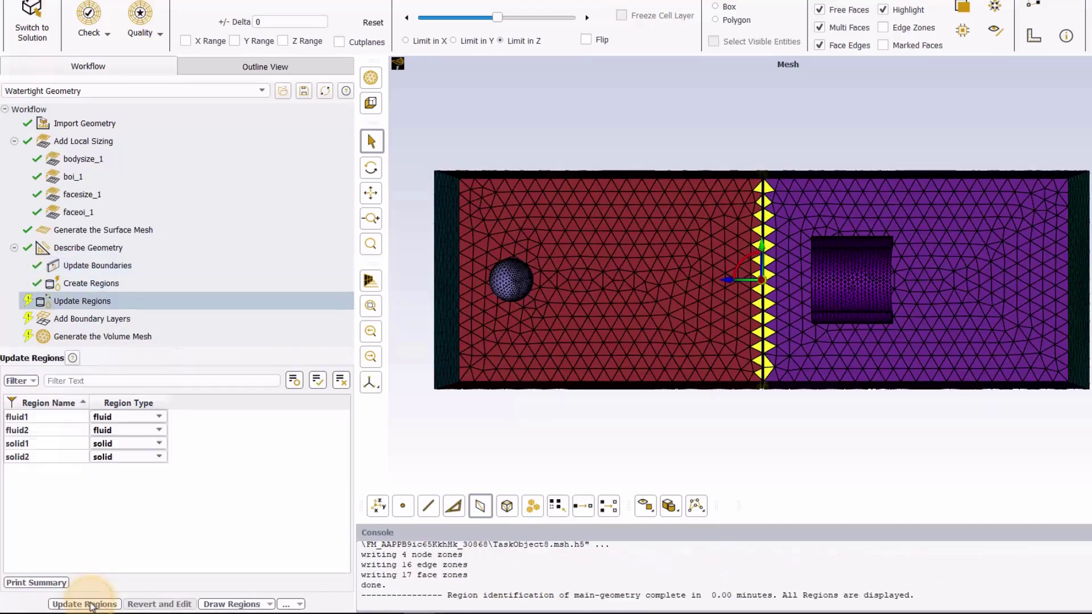
Update the regions with their assigned types and add smooth-transition boundary layers with the default settings
click(90, 604)
click(79, 604)
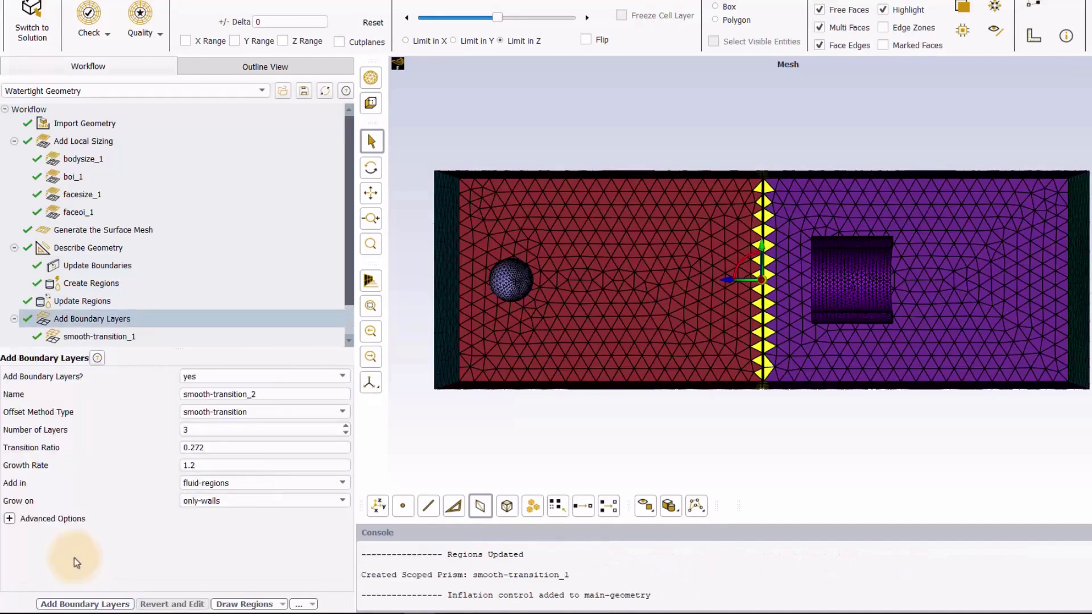
Generate the volume mesh with poly-hexcore fill, keeping the global sizing method and default cell lengths
click(108, 325)
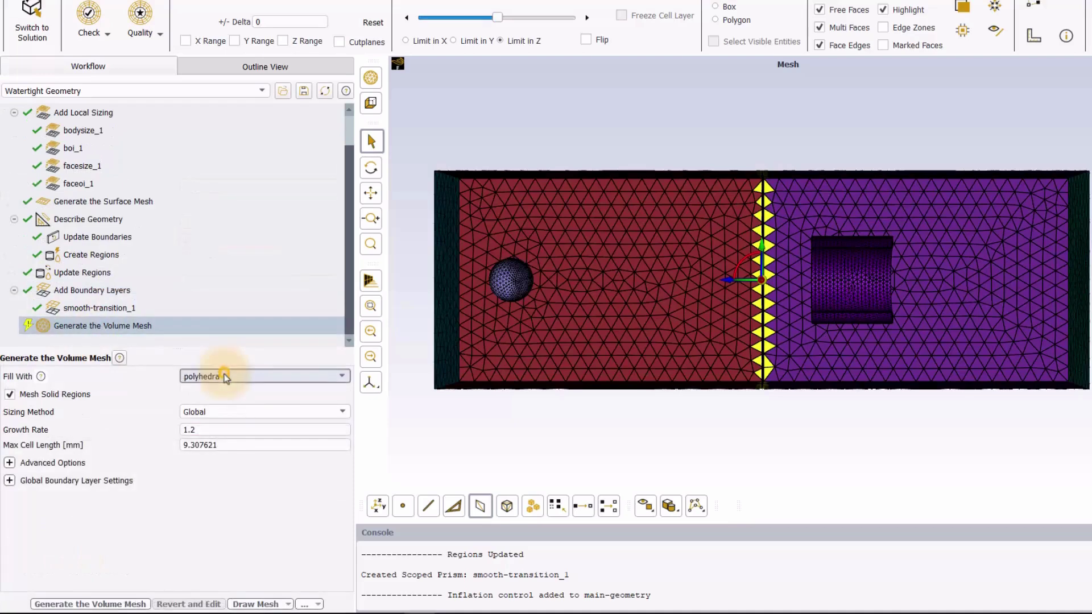
click(227, 376)
click(221, 400)
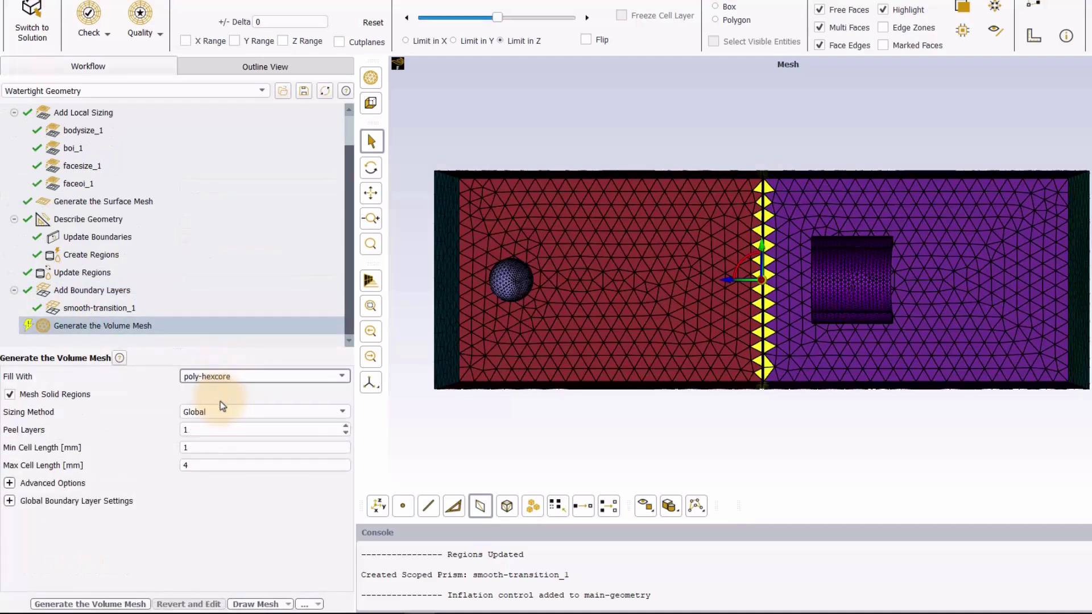
click(57, 604)
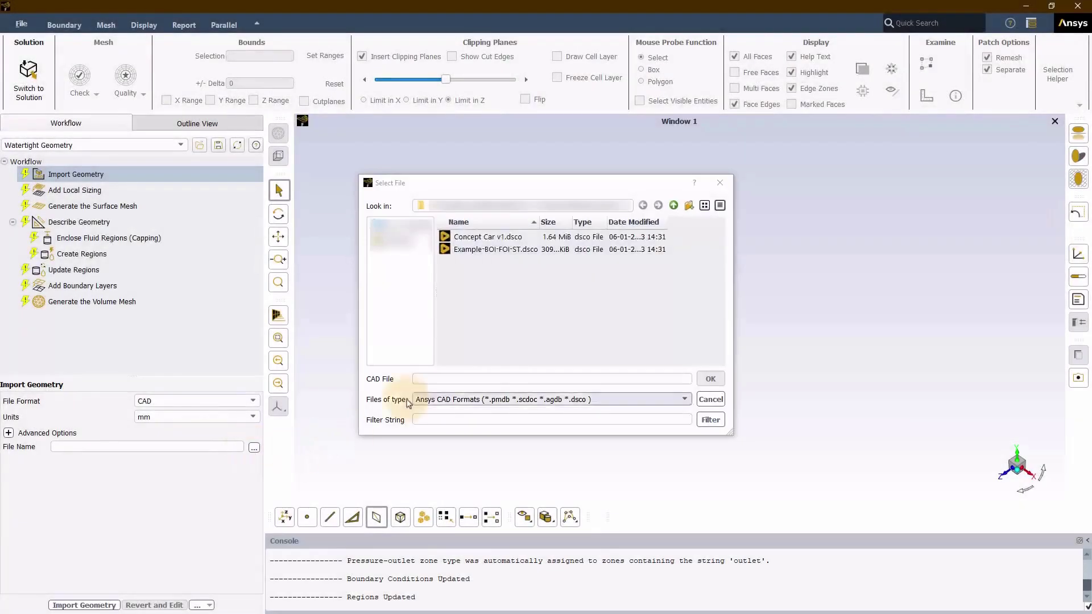
Import the Concept Car v1.dsco geometry in mm and complete the local sizing task without adding any sizing
click(487, 237)
click(711, 378)
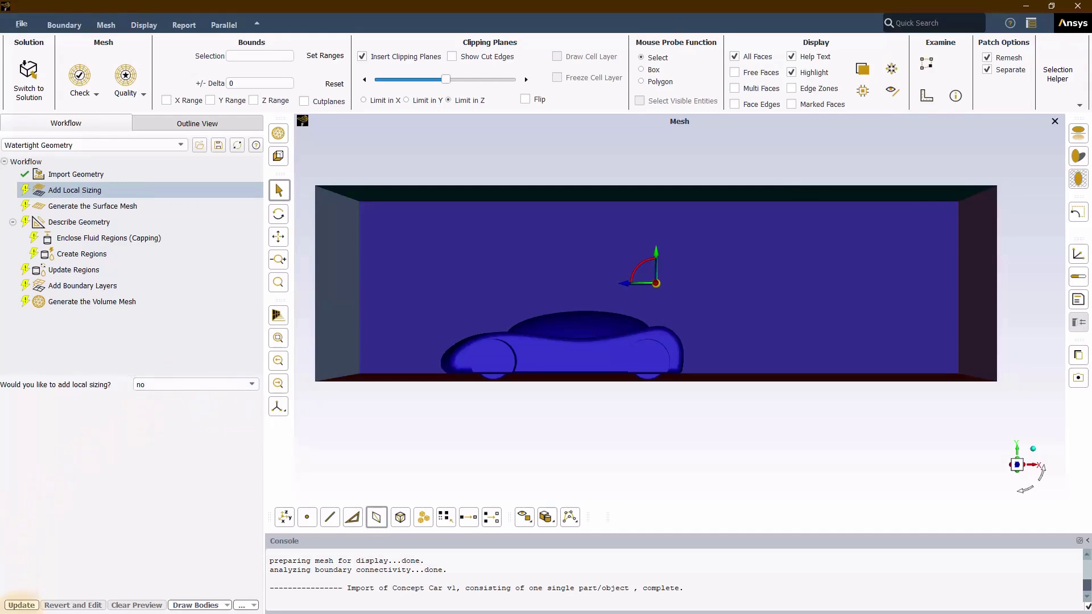
click(21, 605)
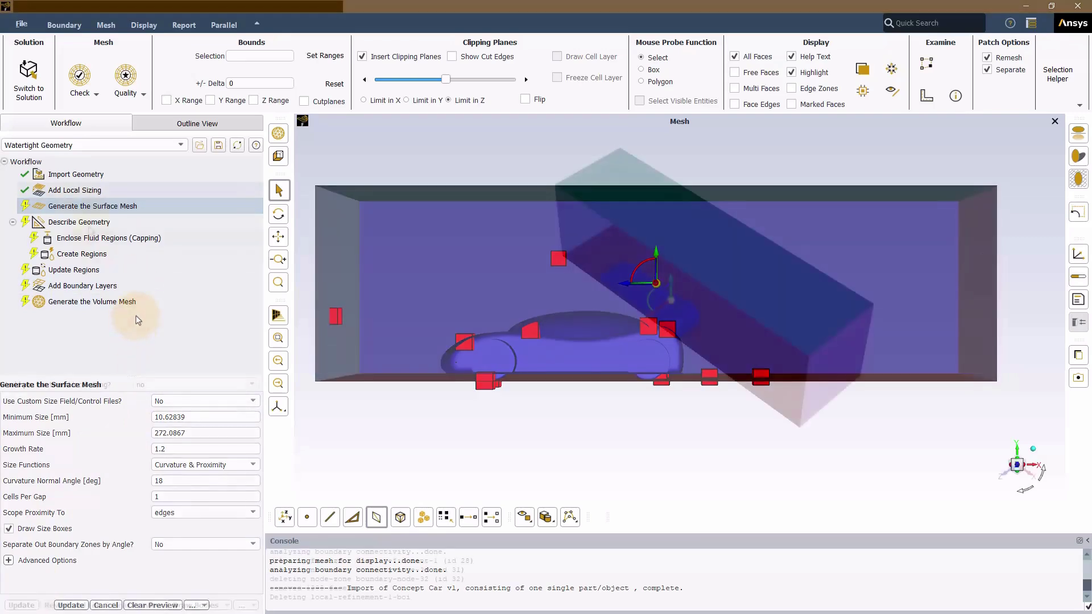
Insert a Create Local Refinement Regions task directly after Add Local Sizing in the workflow
click(85, 190)
right_click(79, 193)
mouse_move(136, 197)
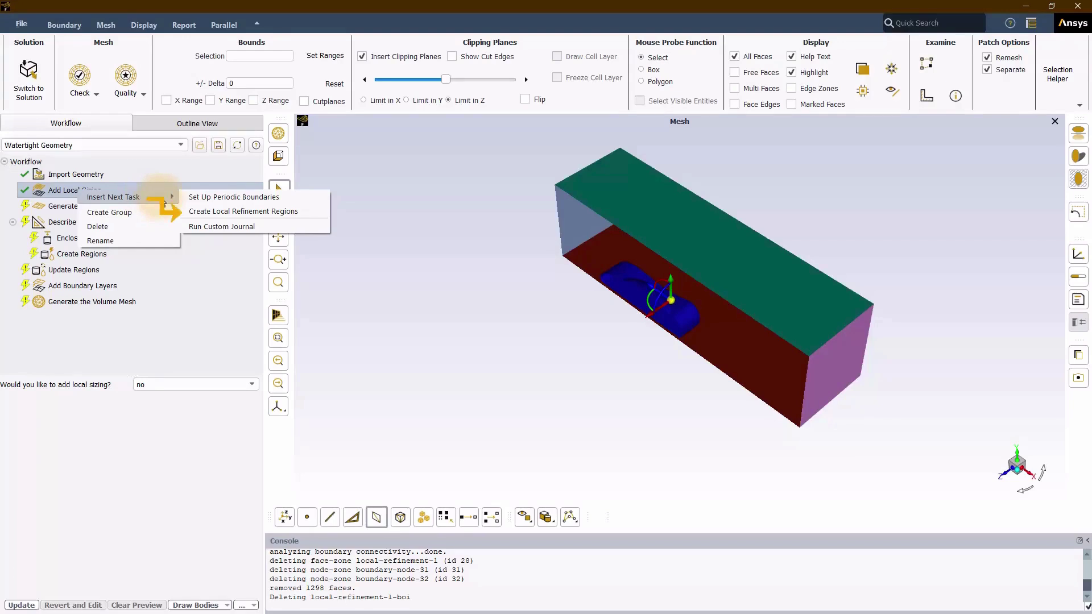
click(207, 212)
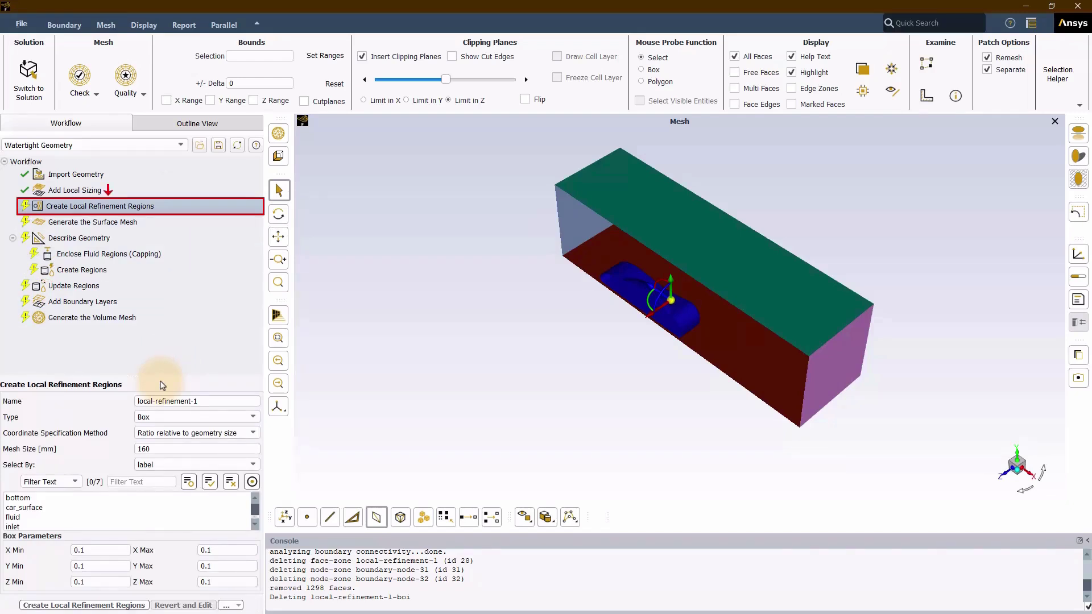
Keep Box as the local refinement region type and scope the box to the car_surface label
click(208, 418)
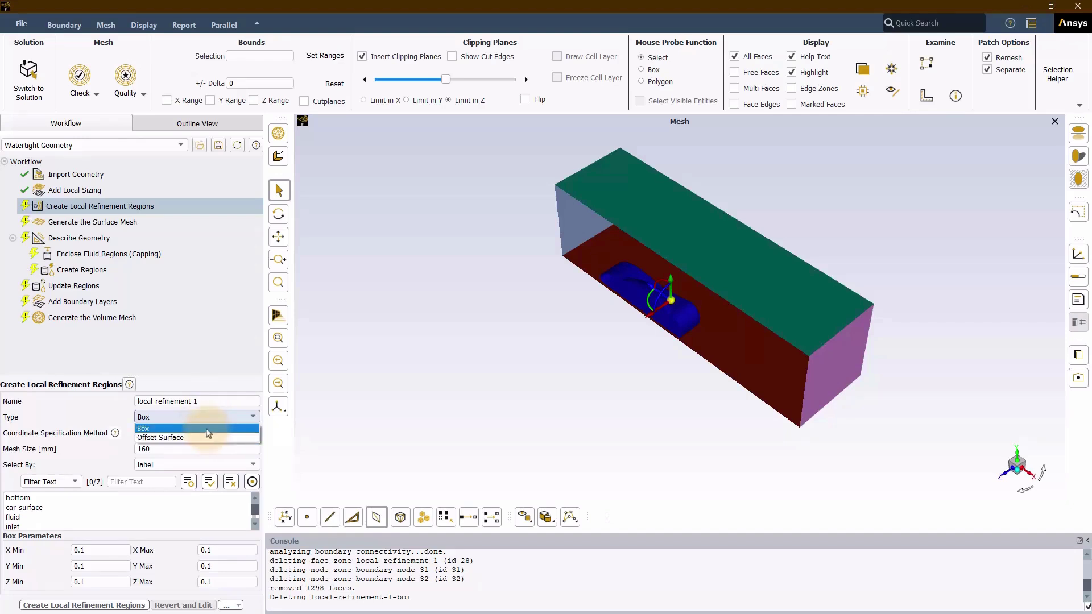
click(208, 431)
click(24, 507)
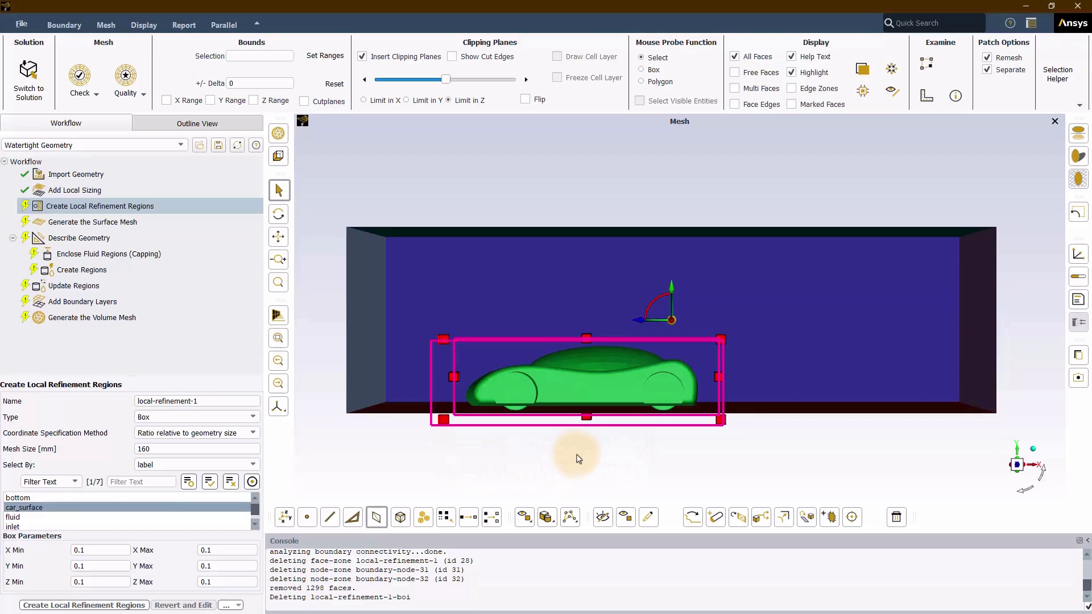
drag(580, 456, 521, 476)
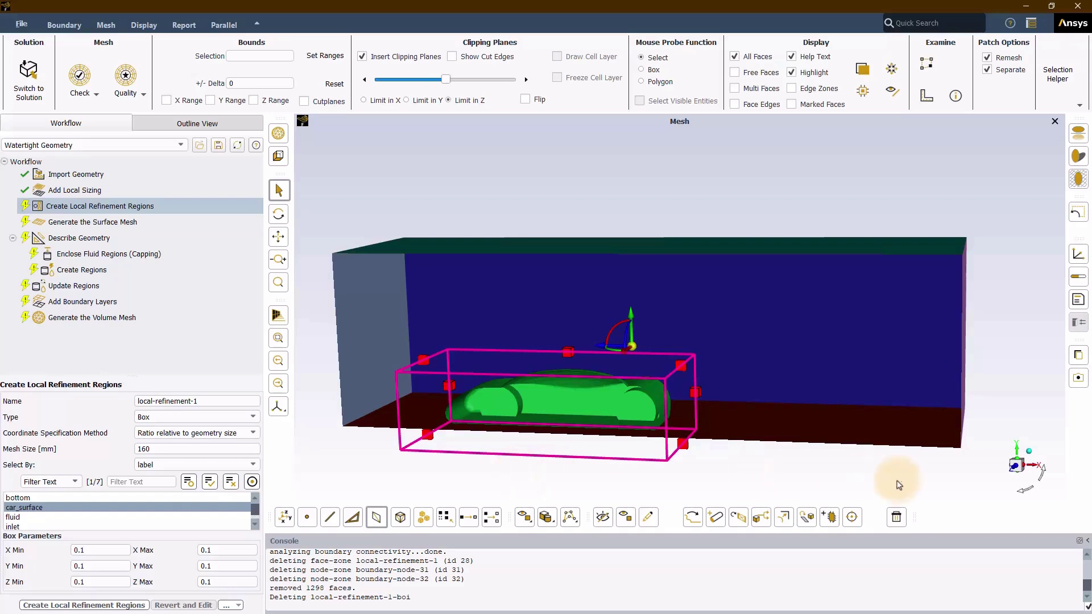
click(256, 435)
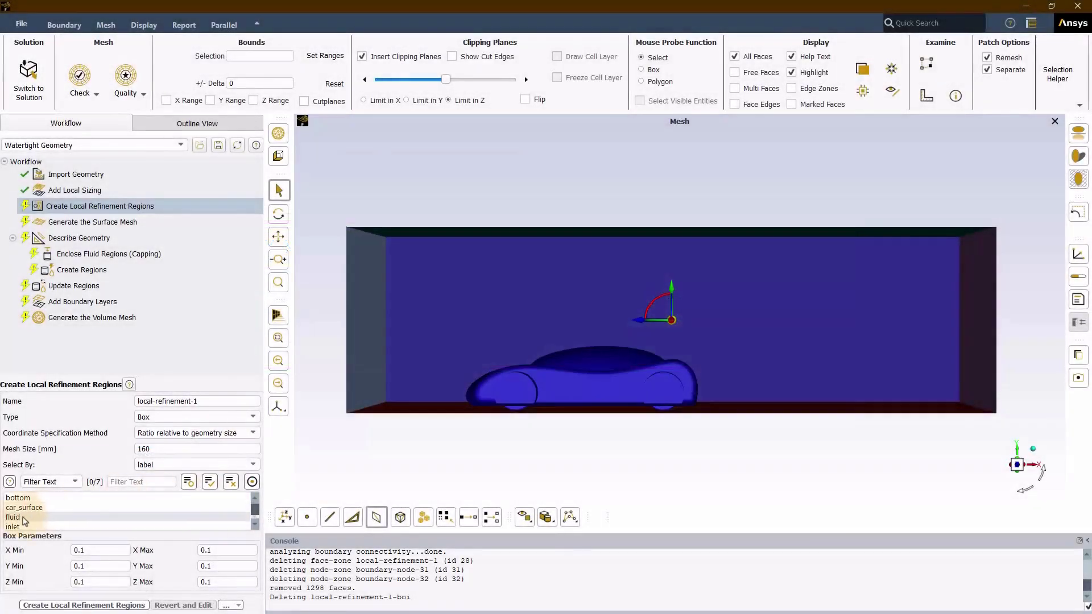
click(24, 507)
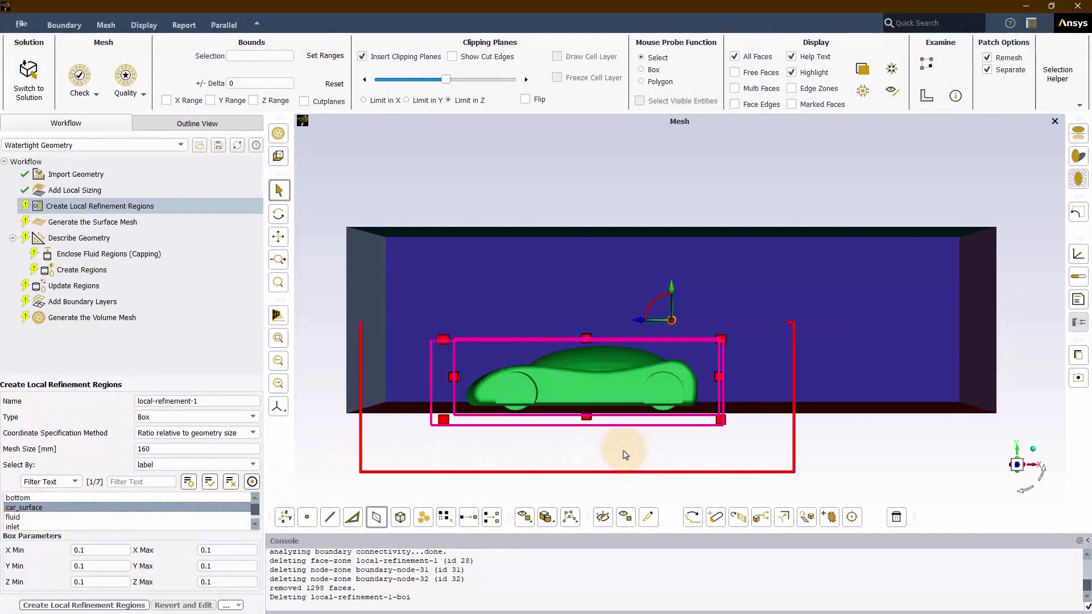
mouse_move(578, 453)
mouse_down()
mouse_move(560, 474)
mouse_move(521, 477)
mouse_up()
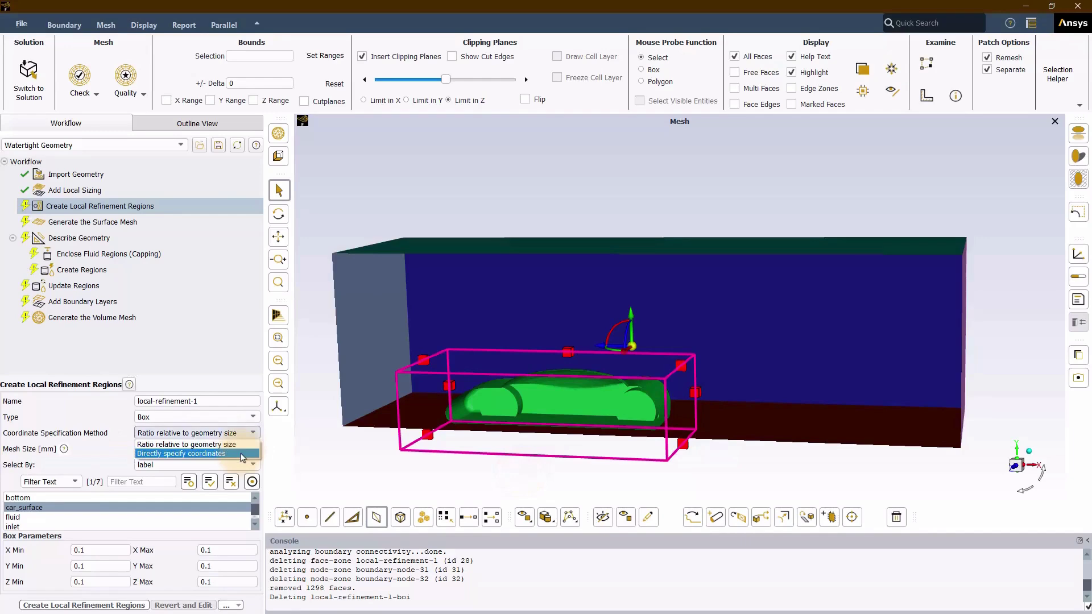
Switch the box's coordinate specification method to directly specified coordinates and back to ratio relative to geometry size
click(241, 454)
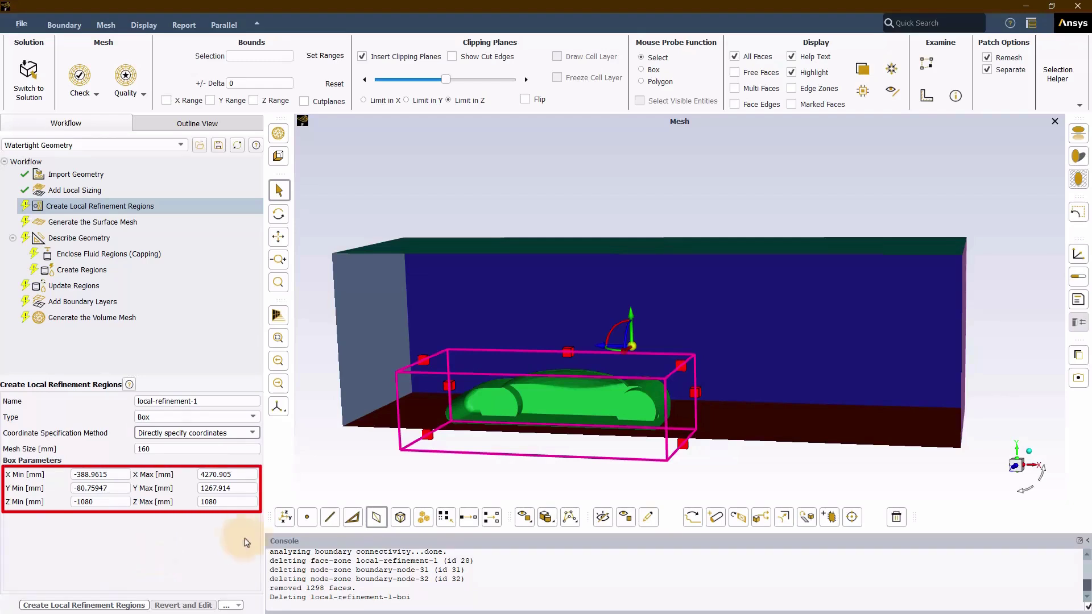
click(251, 434)
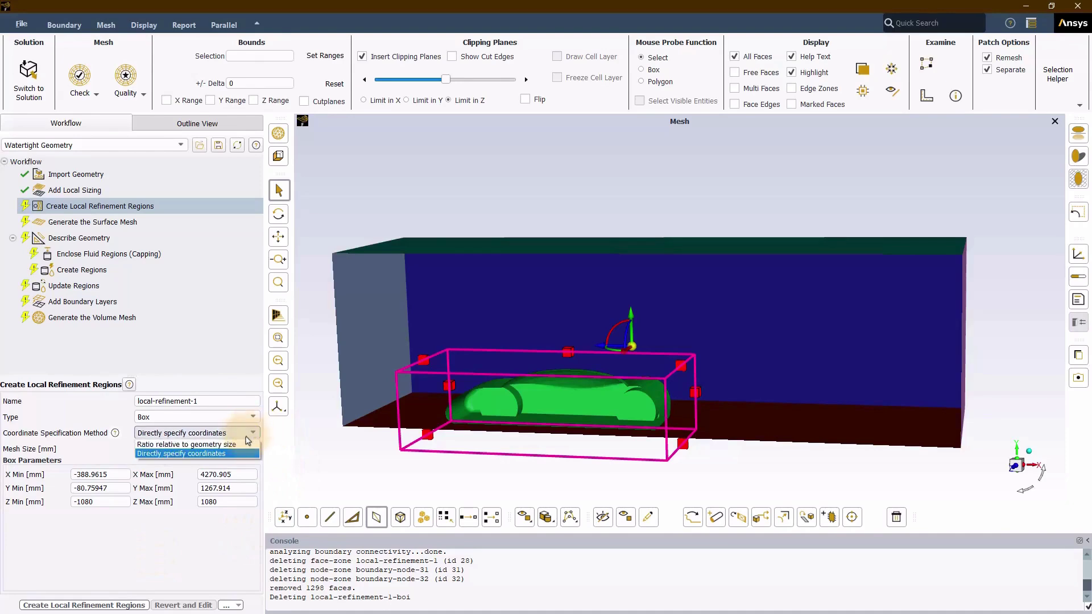
click(243, 445)
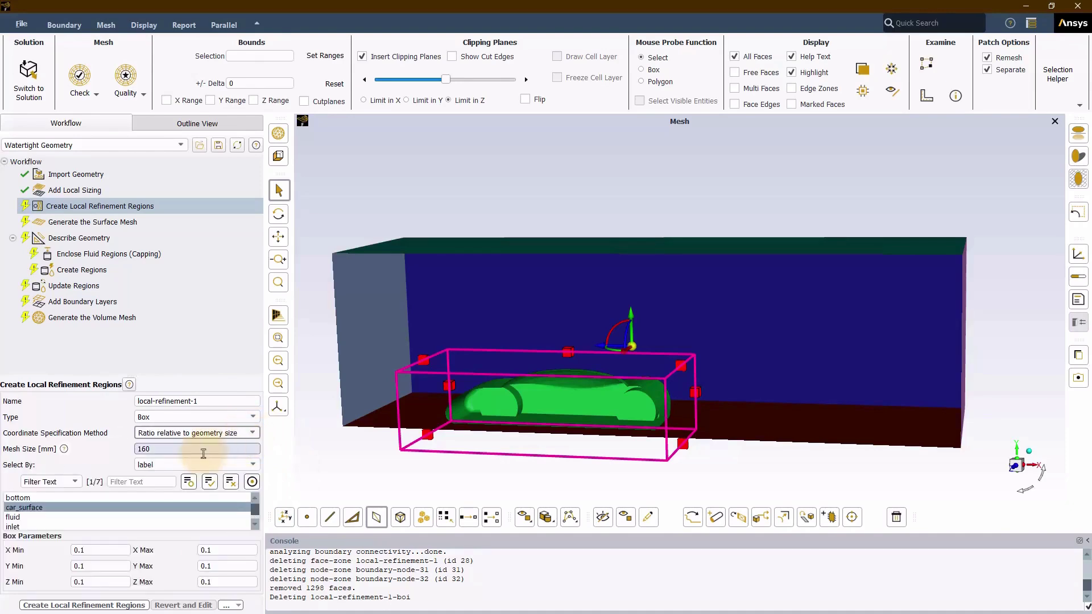
Set the box refinement mesh size to 80 mm and create the local refinement region
drag(203, 453, 114, 453)
text(80)
key(Return)
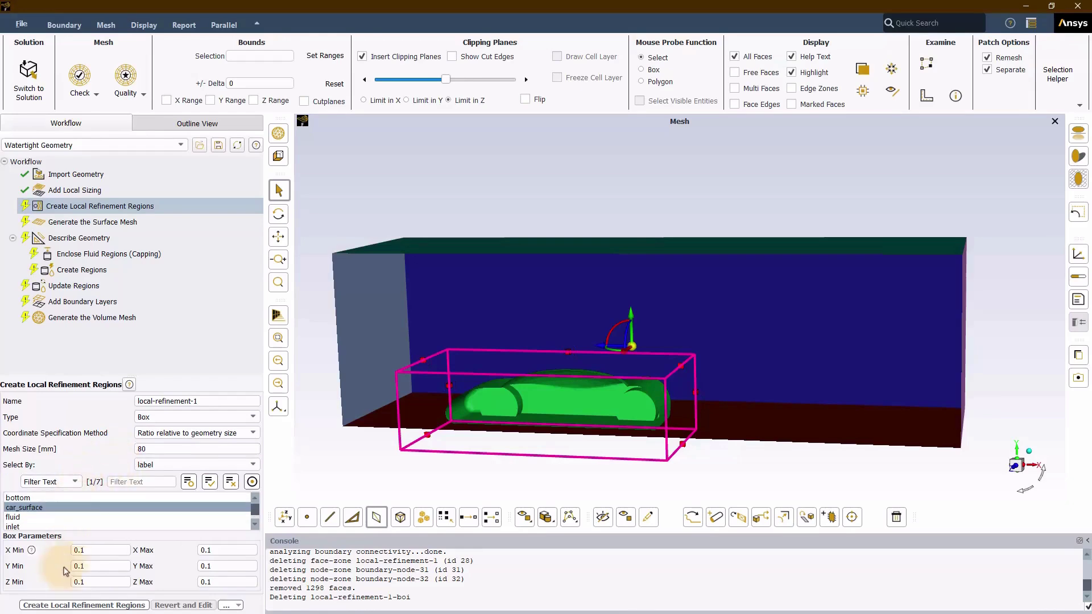
click(59, 605)
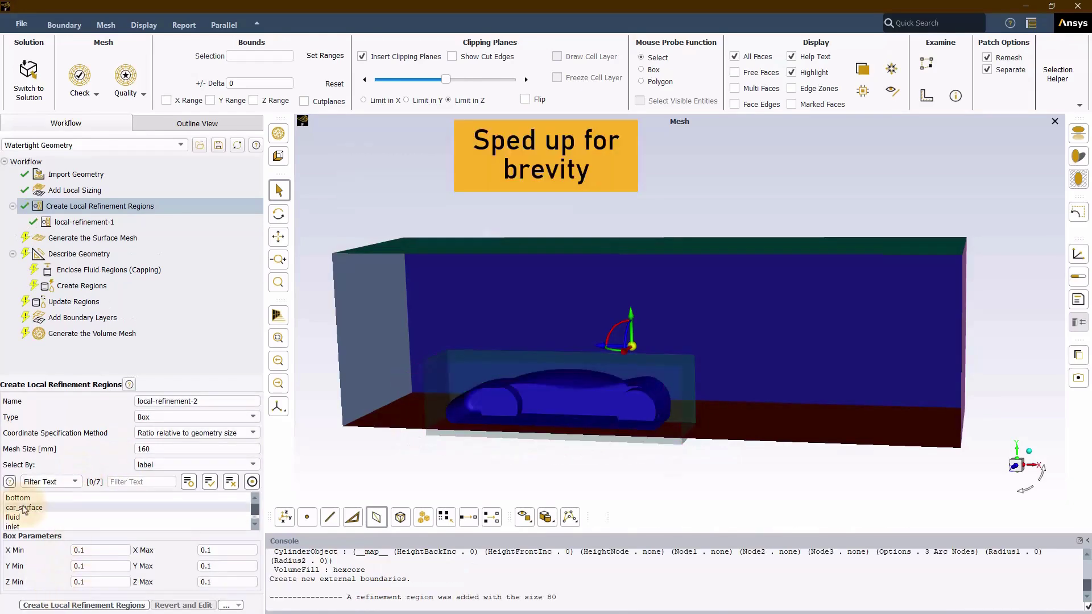
Generate the surface mesh with the default sizes and describe the geometry as only fluid regions with no voids
click(131, 238)
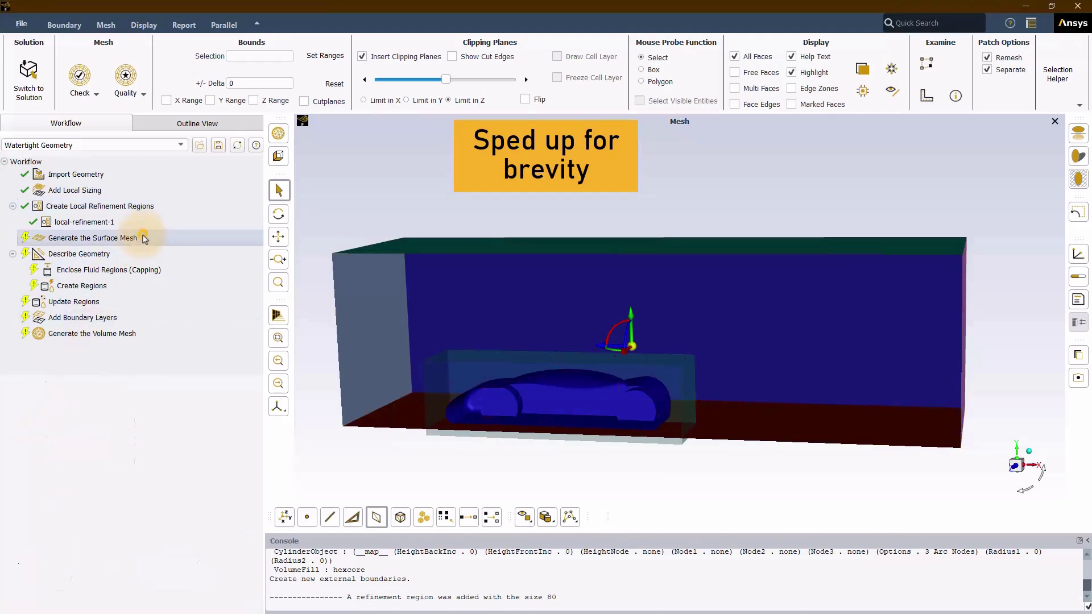
click(64, 587)
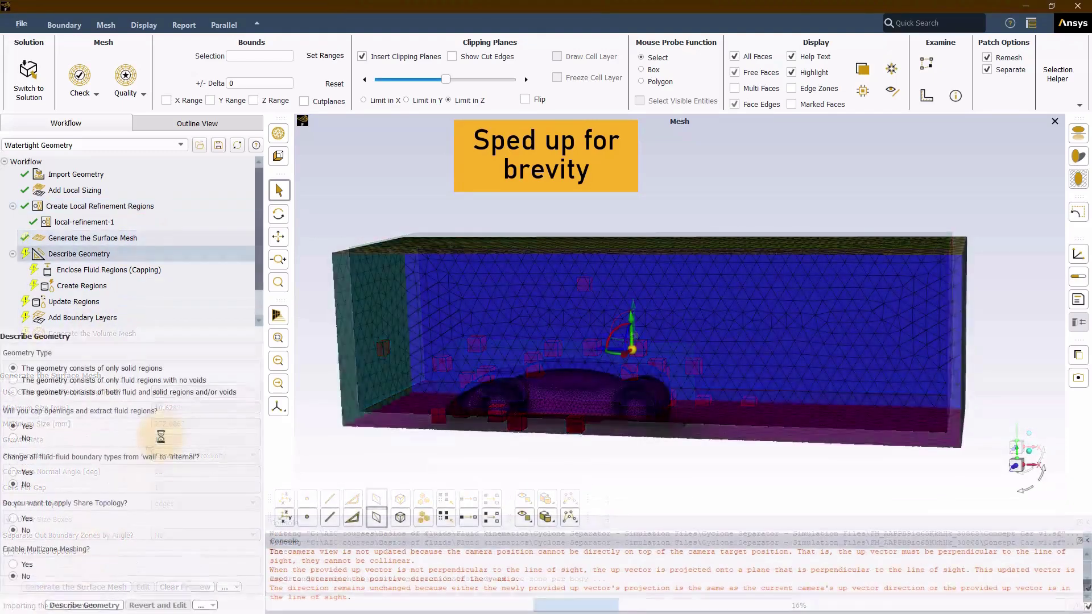
click(84, 605)
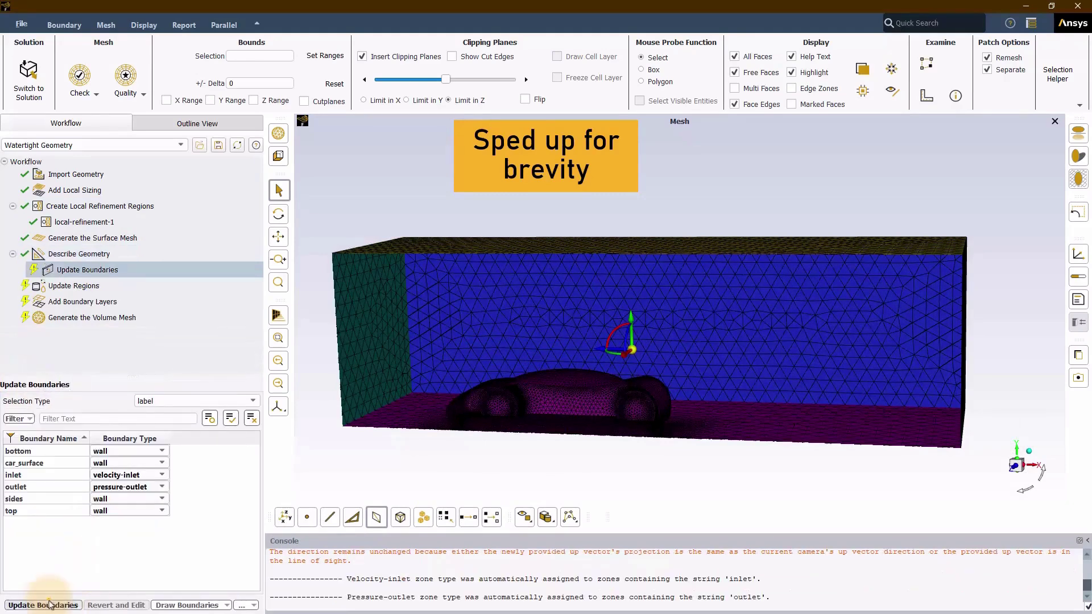
Update the boundaries with their assigned types and update the regions with fluid_1 set to dead
click(43, 605)
click(114, 449)
click(103, 476)
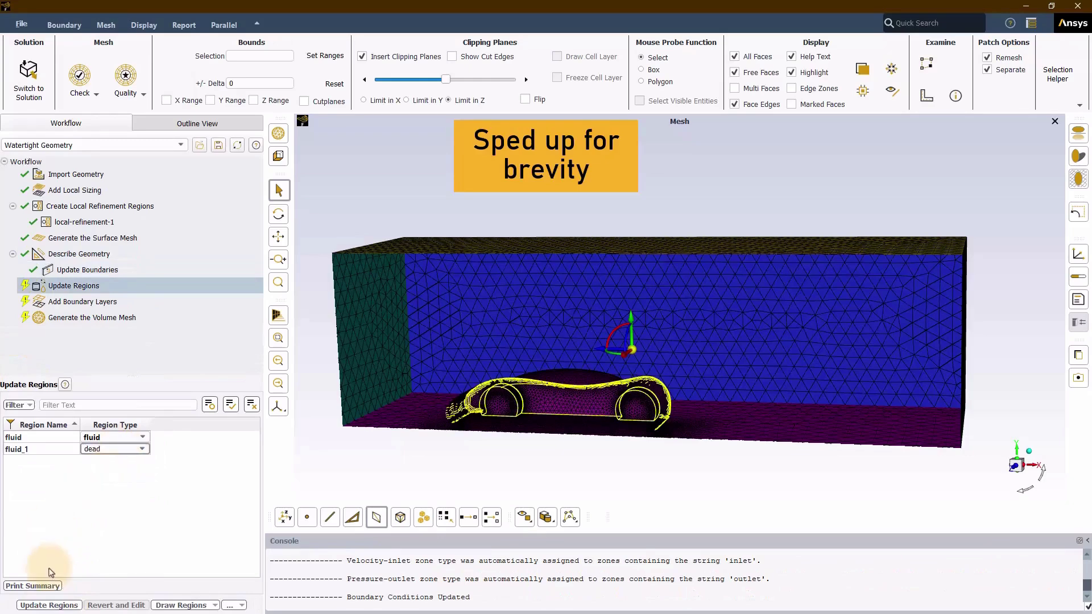
click(49, 605)
Add three smooth-transition boundary layers with the default settings and generate the volume mesh with poly-hexcore fill
click(48, 605)
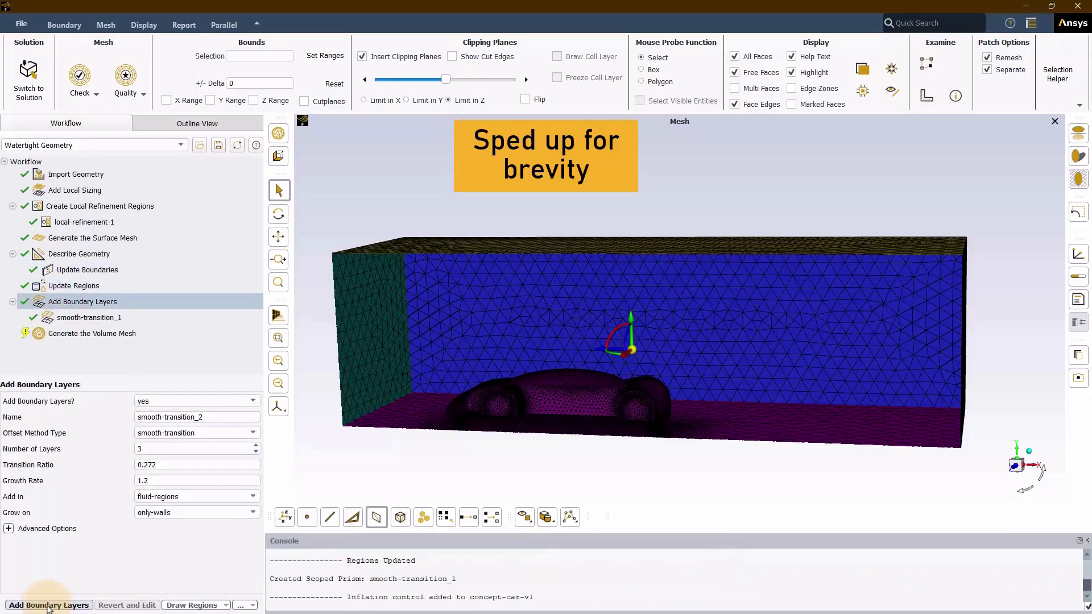
click(169, 397)
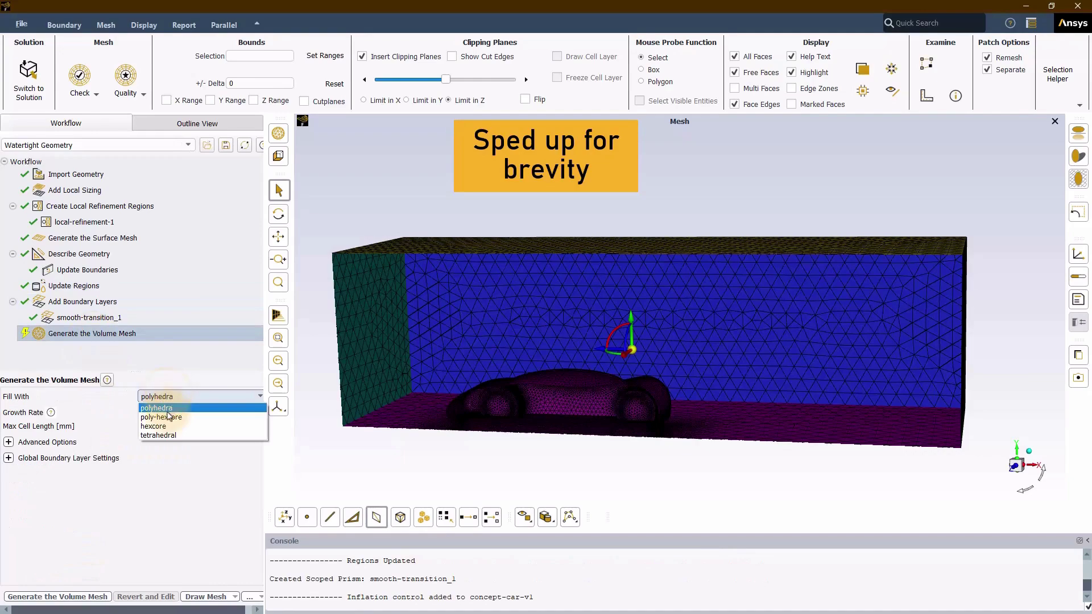
click(165, 425)
click(45, 596)
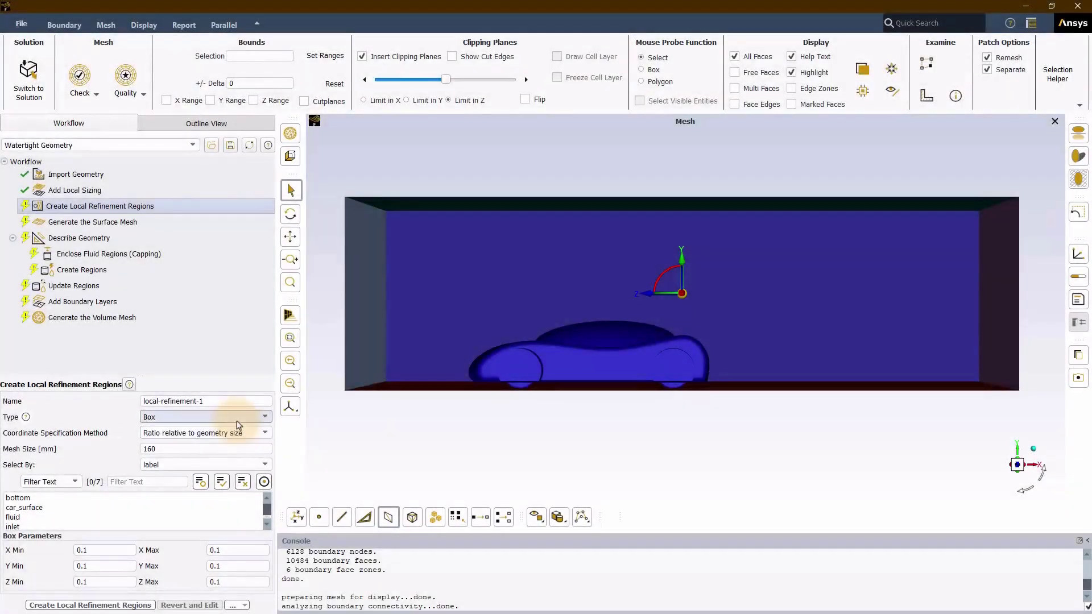
Create an Offset Surface local refinement region on the car_surface label with a mesh size of 20 mm and default offset properties
click(238, 422)
click(235, 437)
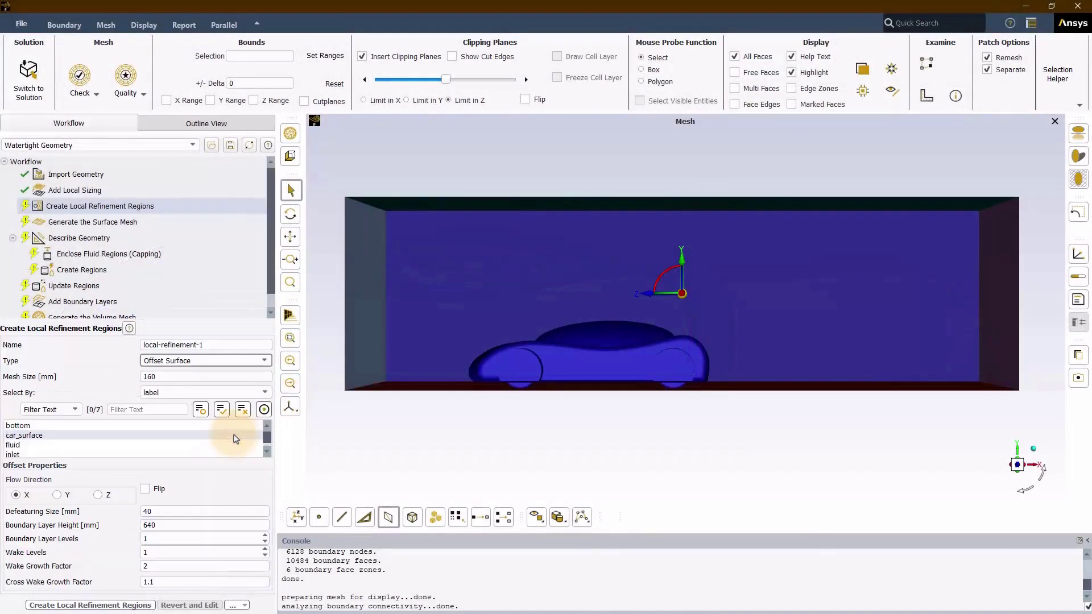
double_click(171, 374)
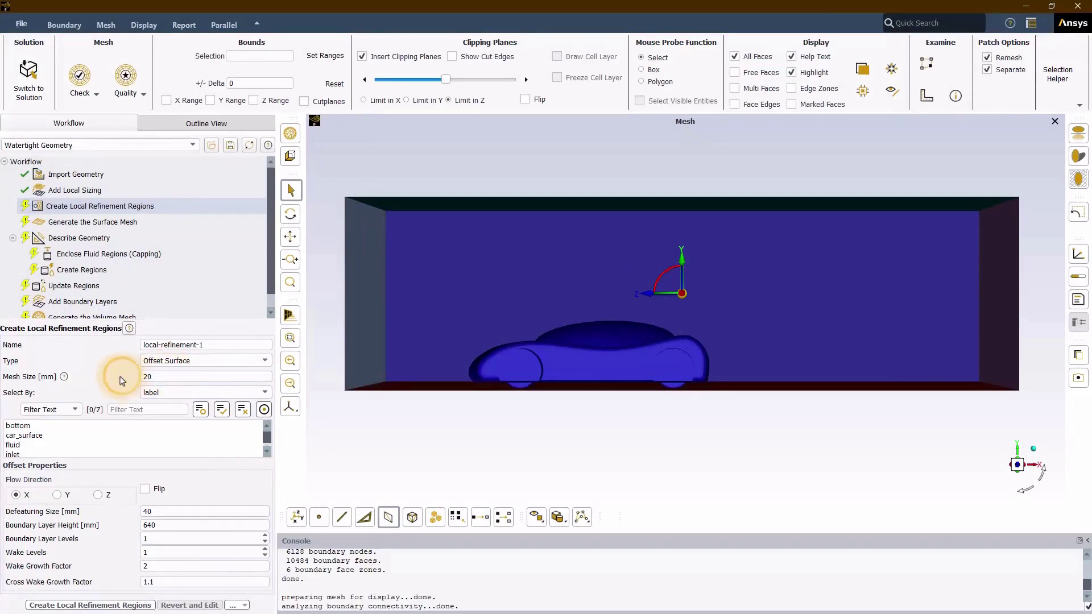
click(49, 436)
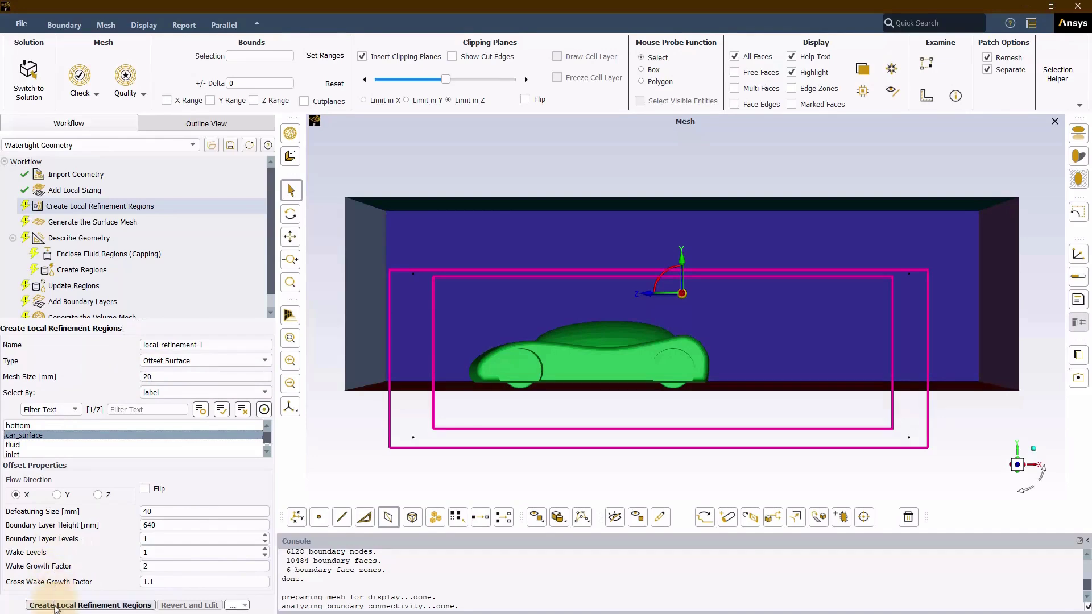
click(55, 606)
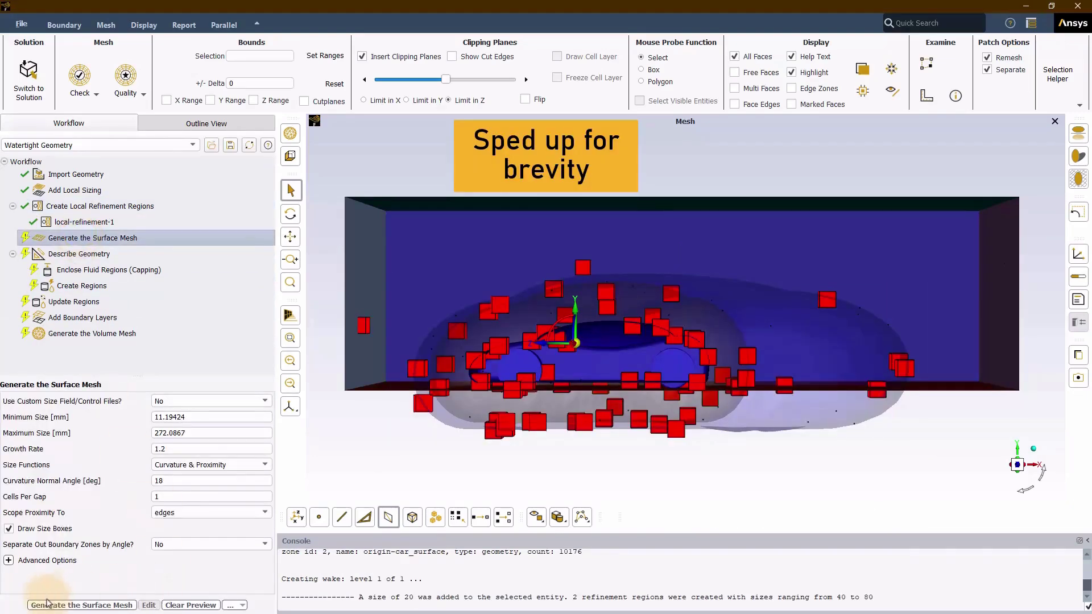
Generate the surface mesh around the offset refinement and describe the geometry as only fluid regions with no voids
click(39, 607)
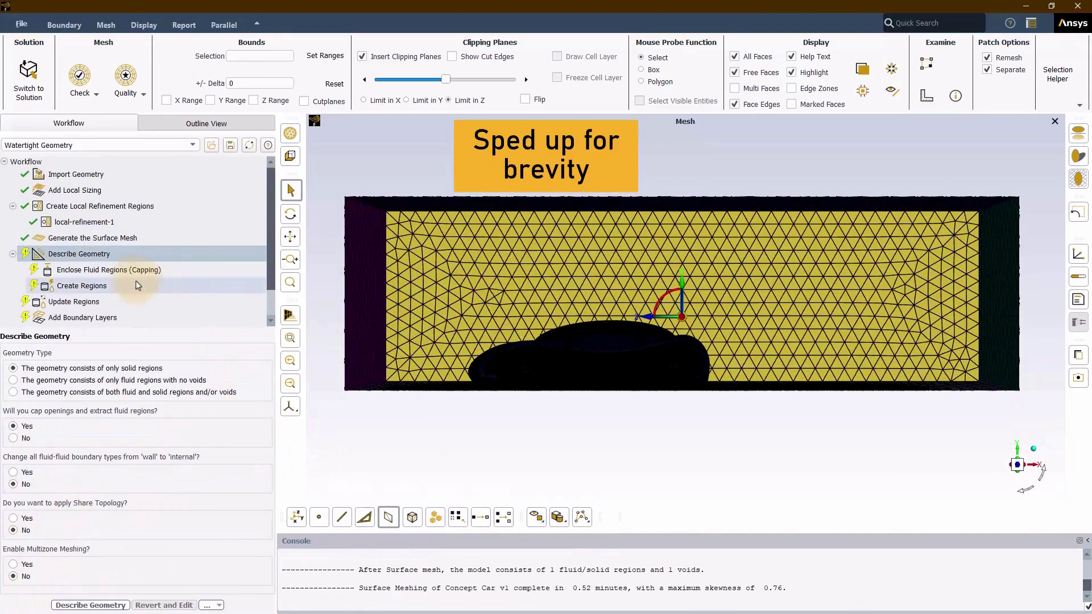
click(13, 380)
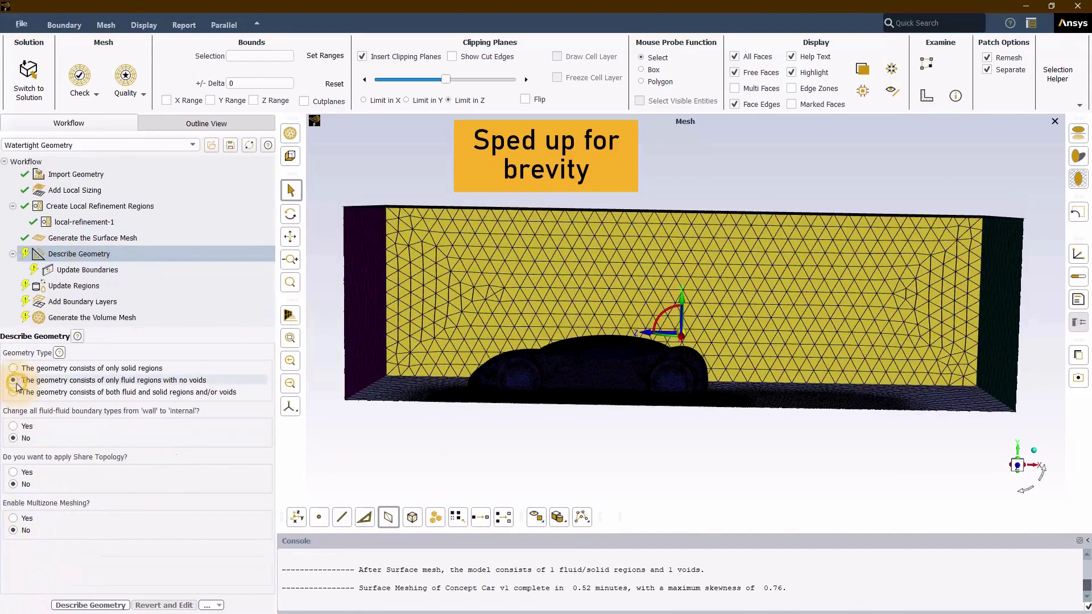
click(67, 605)
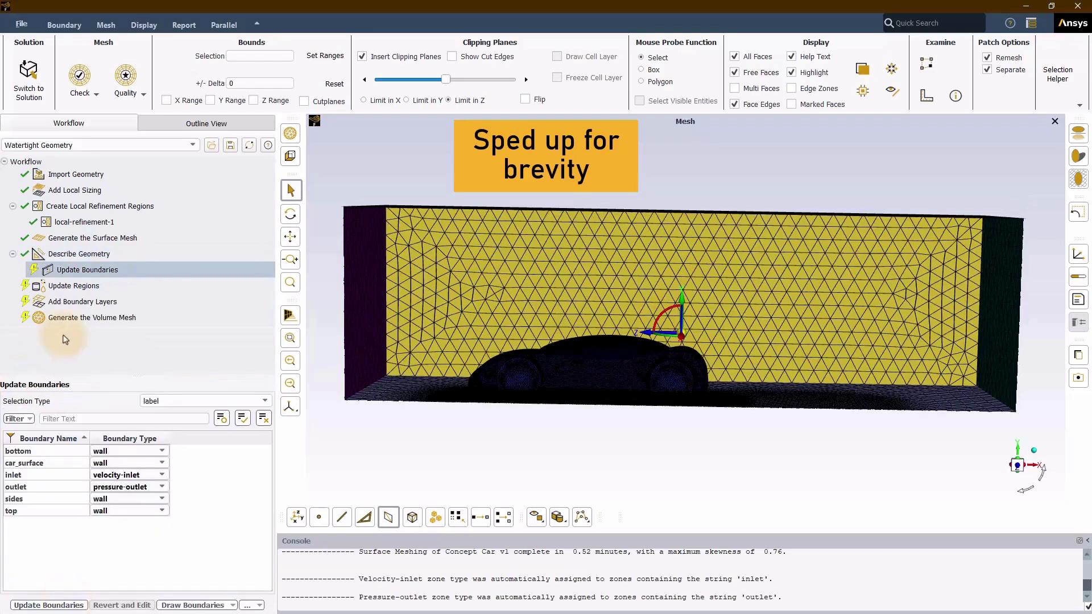
Accept the assigned boundary types, change the fluid_1 region type to dead and update the regions
click(48, 605)
click(90, 449)
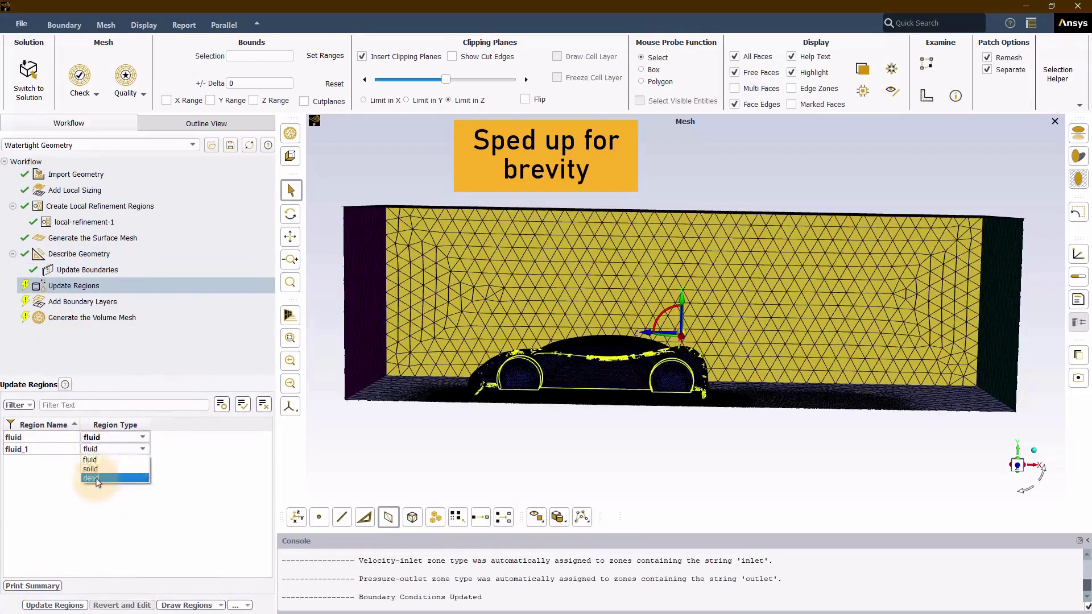
click(94, 478)
click(35, 605)
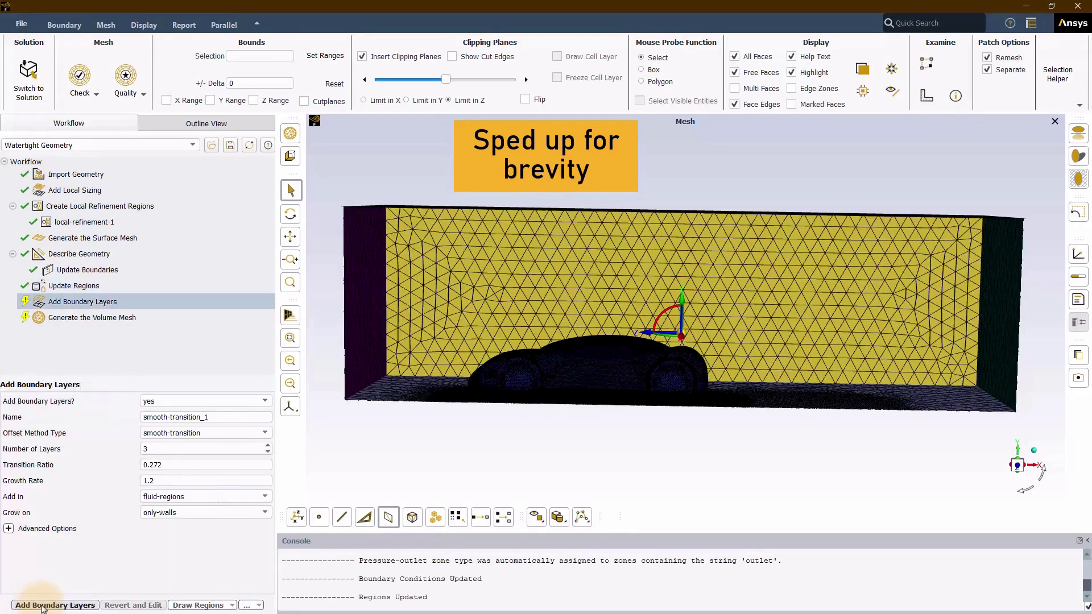
Add the default smooth-transition boundary layers and generate a poly-hexcore volume mesh with one peel layer and default cell lengths
click(43, 605)
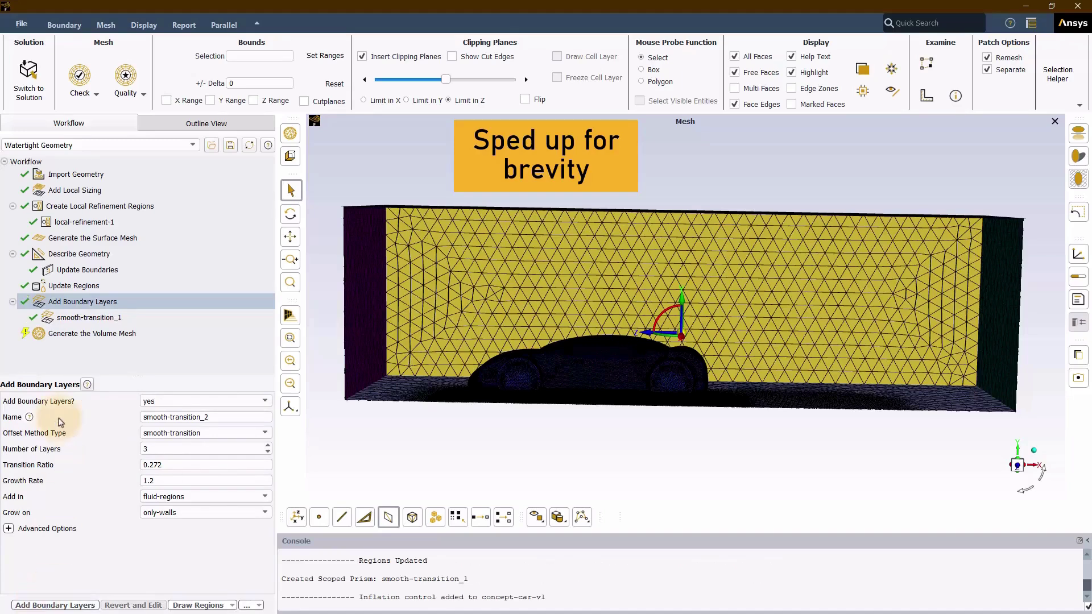
click(77, 334)
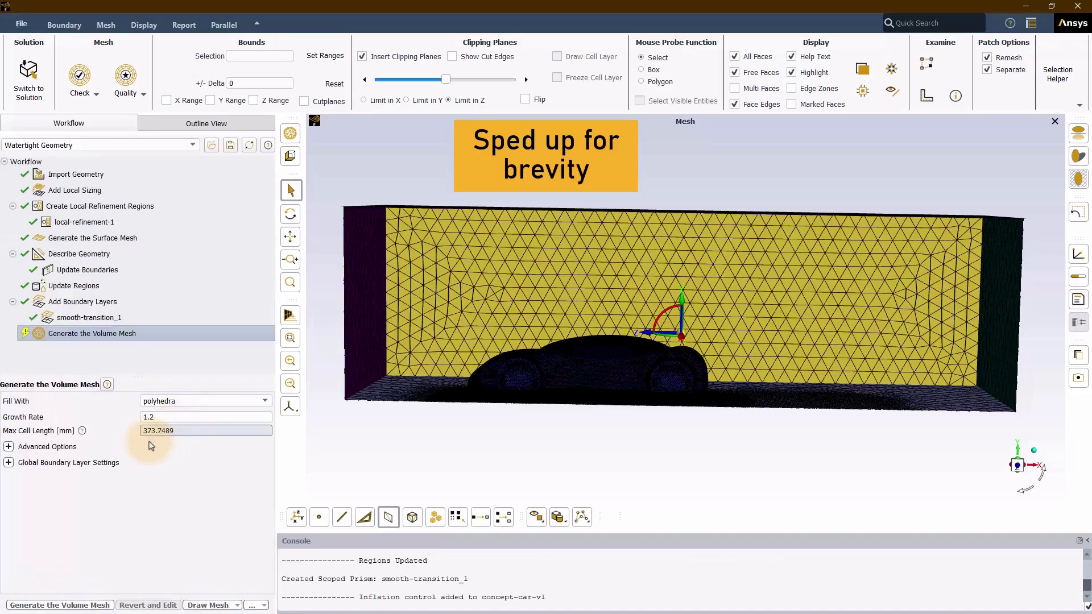
click(188, 400)
click(165, 427)
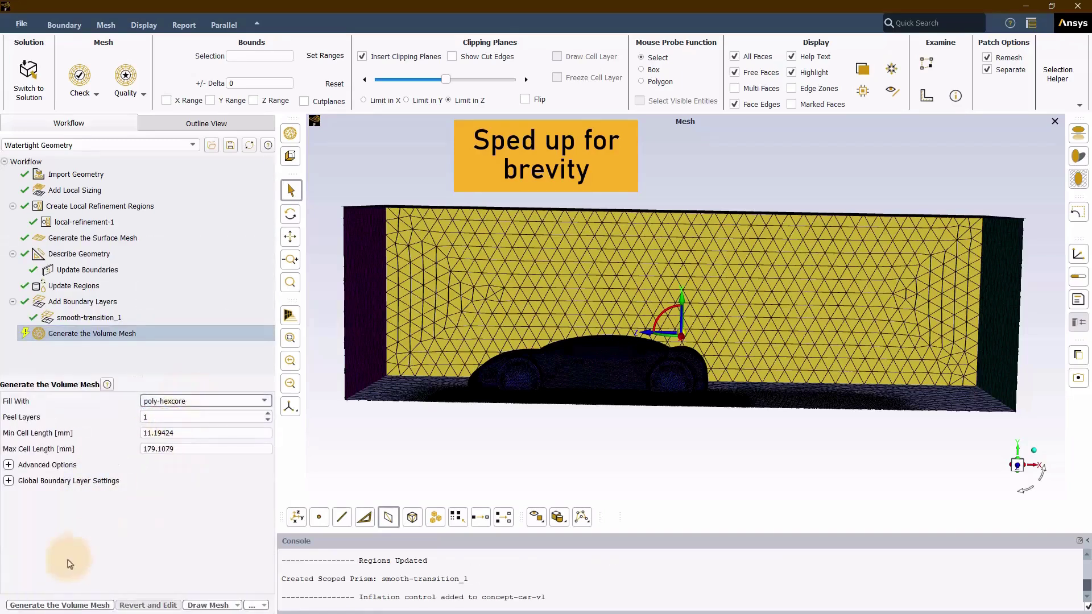
click(59, 605)
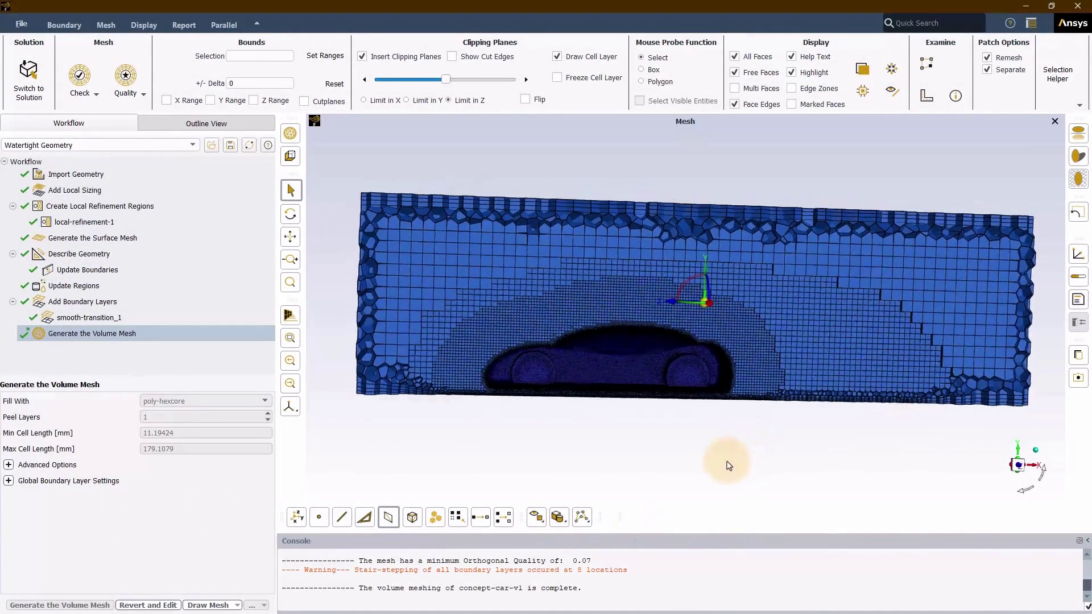
Examine the volume mesh refinement close to the car surface and in its wake
scroll(649, 353, up, 4)
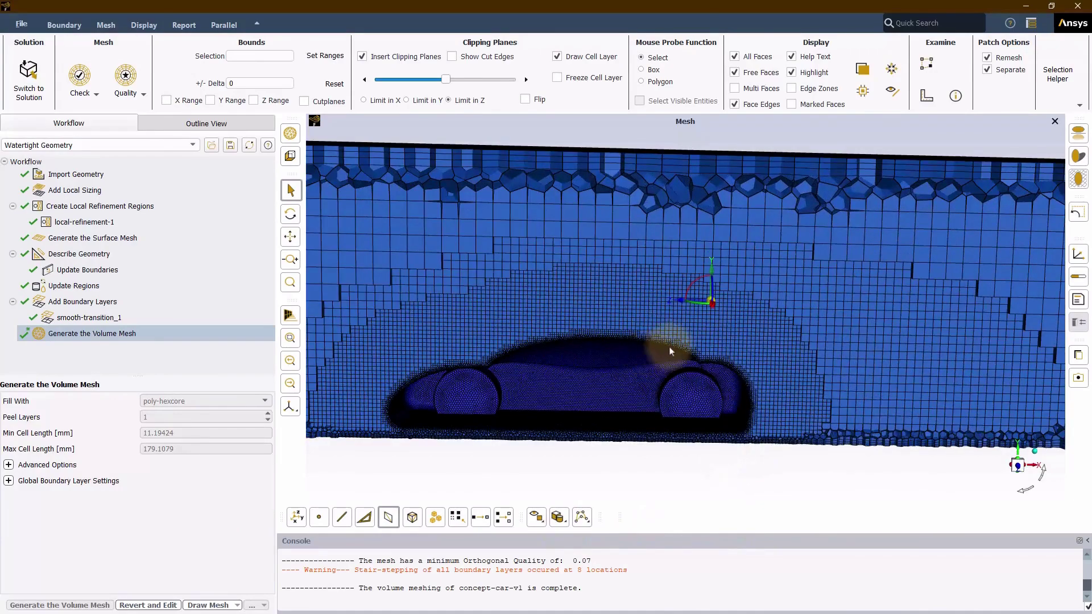
scroll(670, 351, up, 2)
scroll(670, 348, up, 2)
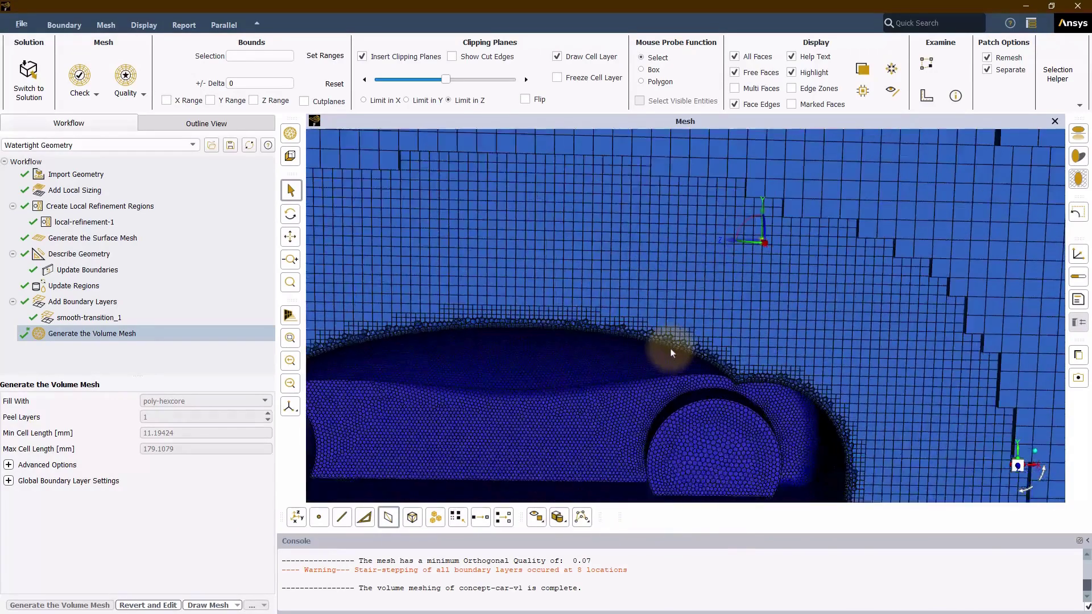
scroll(669, 348, down, 2)
scroll(670, 348, down, 5)
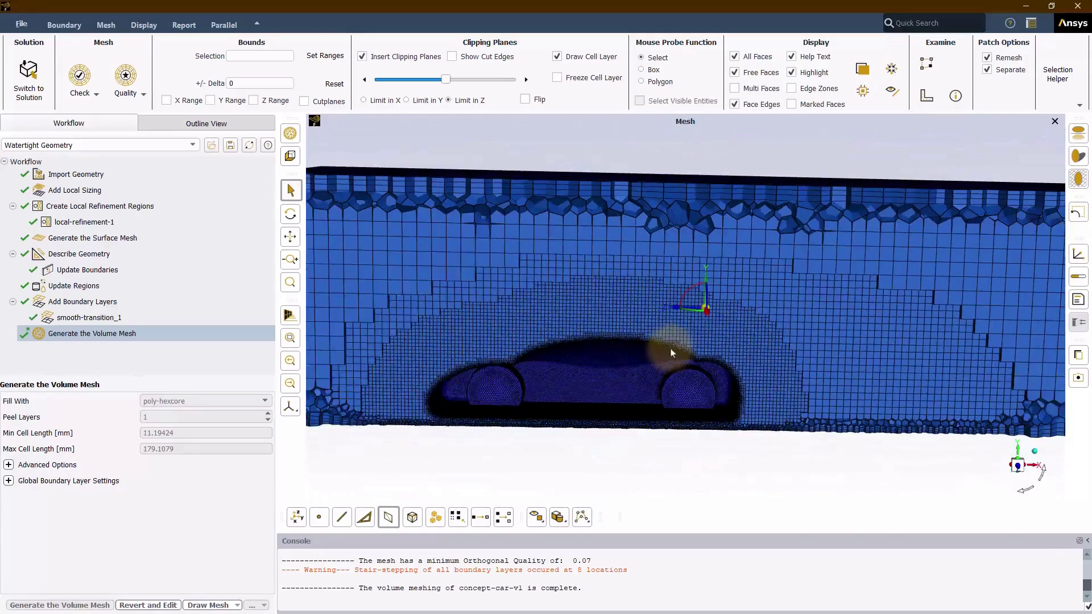